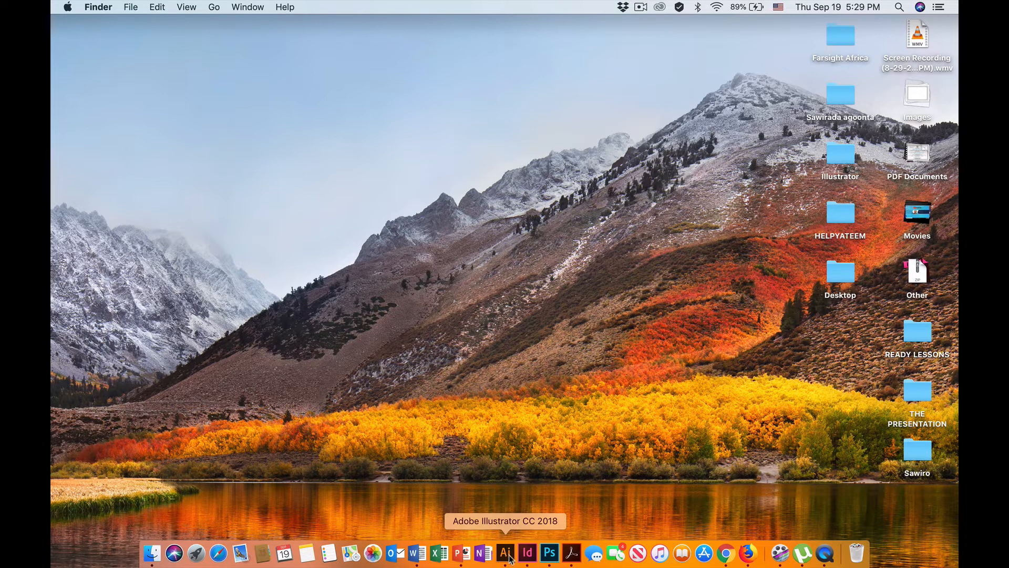
Switch to Adobe Illustrator and look over the whole SABCA AIRLINE_VER2.pdf poster.
click(506, 553)
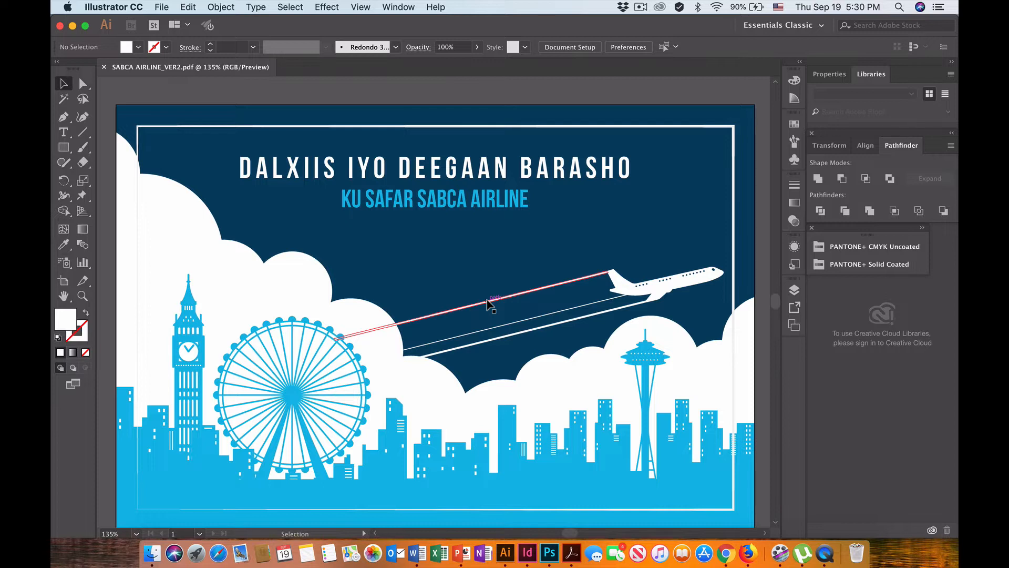
scroll(450, 188, down, 2)
scroll(449, 188, up, 2)
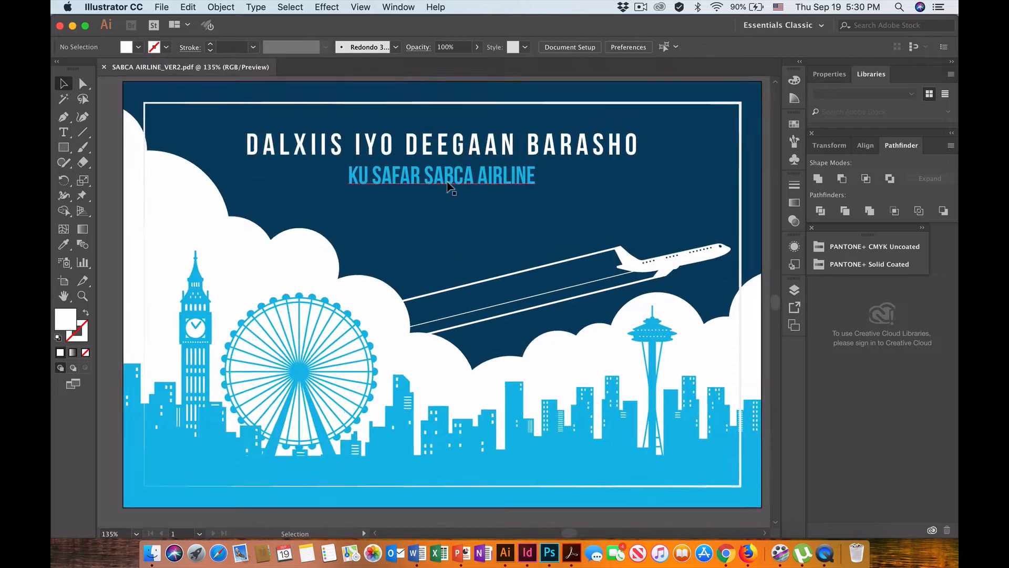
scroll(449, 188, up, 2)
scroll(450, 189, left, 1)
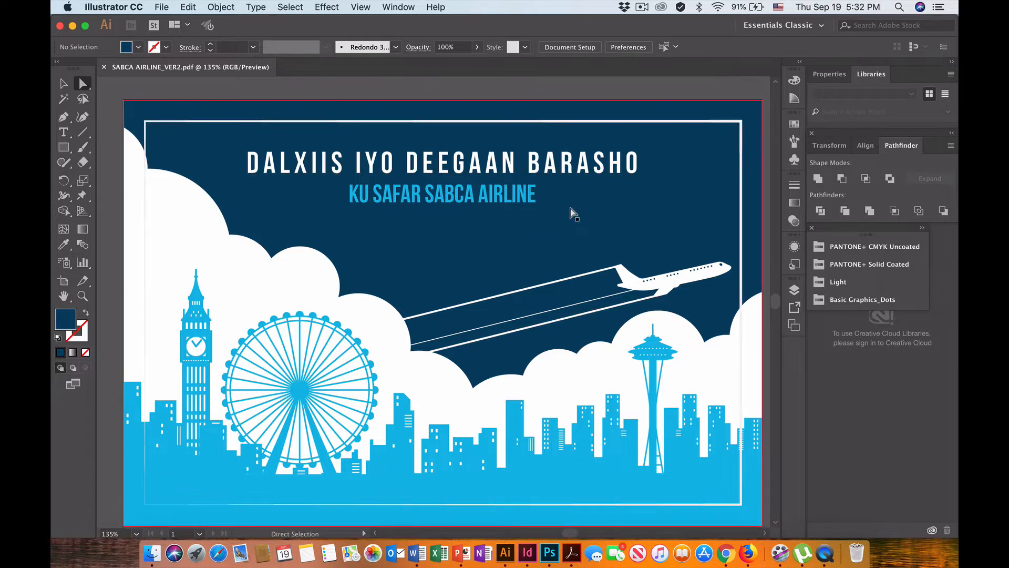
Select the poster's dark blue background rectangle with the Direct Selection tool.
click(63, 84)
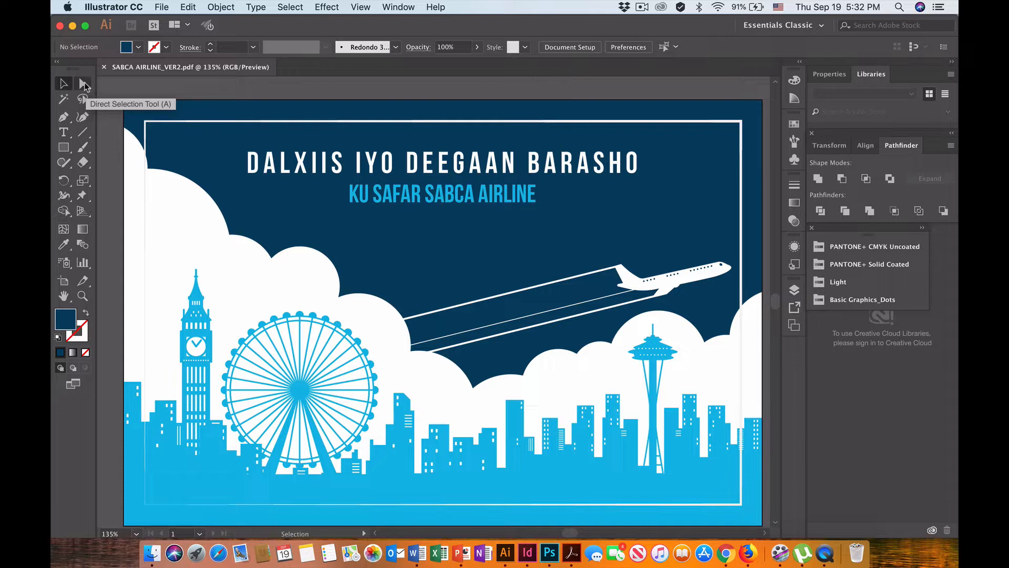
click(84, 86)
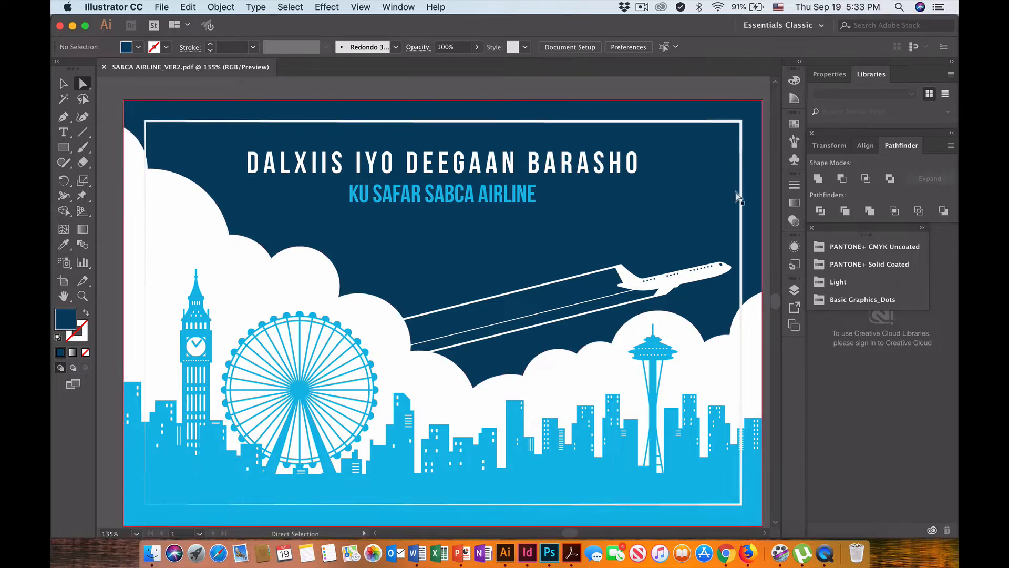
click(703, 211)
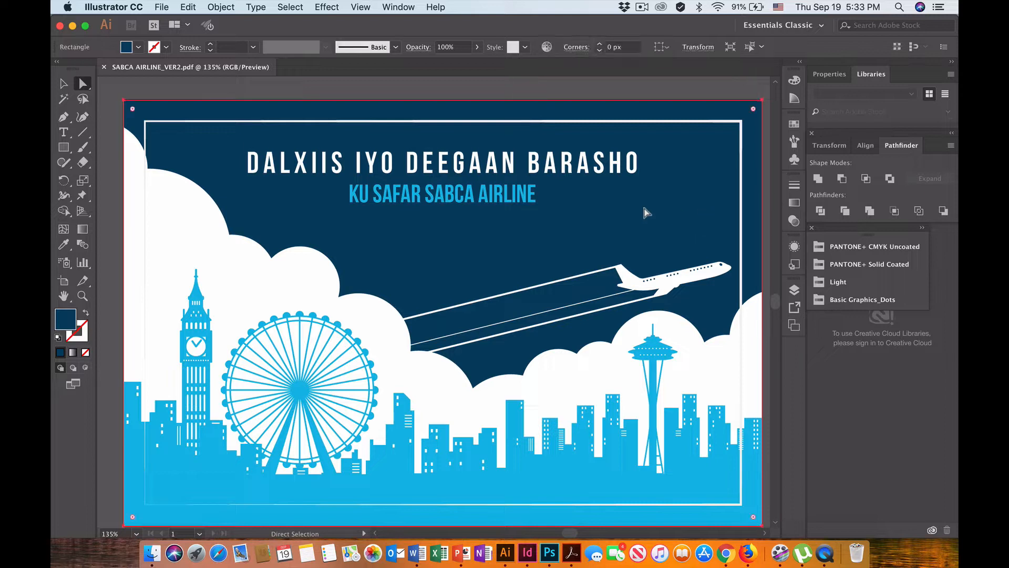
click(81, 84)
click(137, 48)
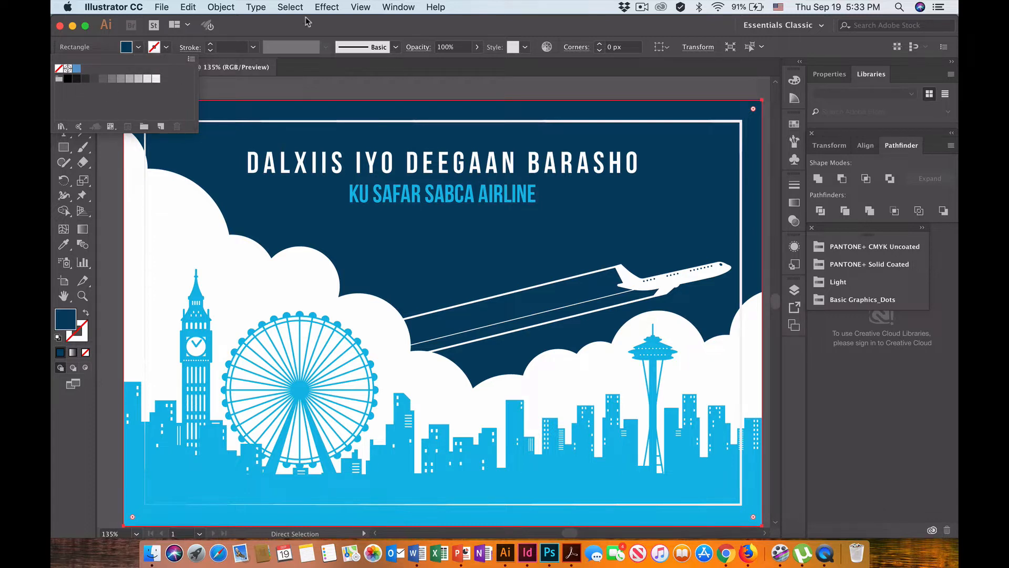
click(399, 28)
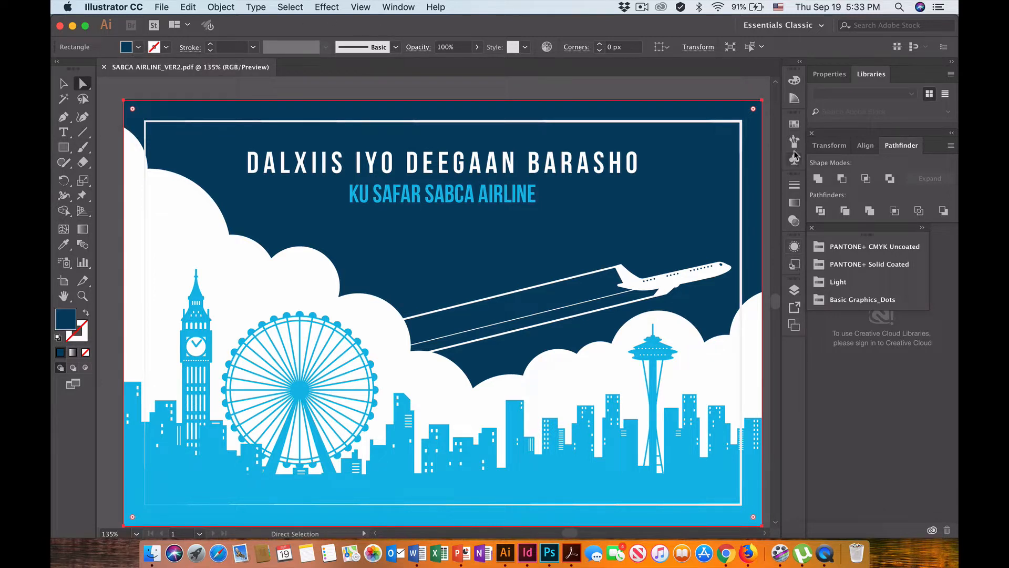
Load the PANTONE+ CMYK Coated color book and enlarge its swatch display.
click(794, 124)
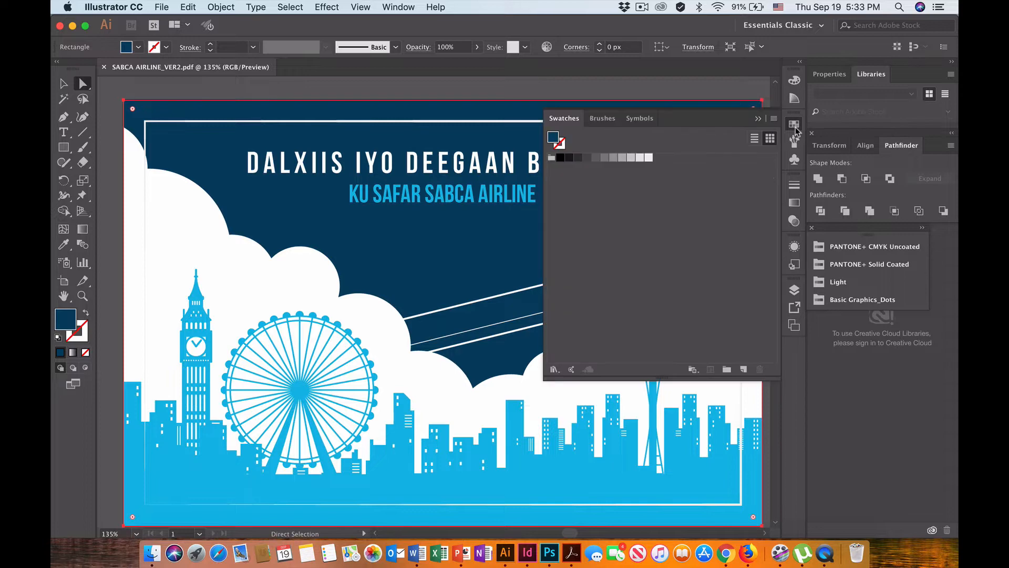
click(555, 370)
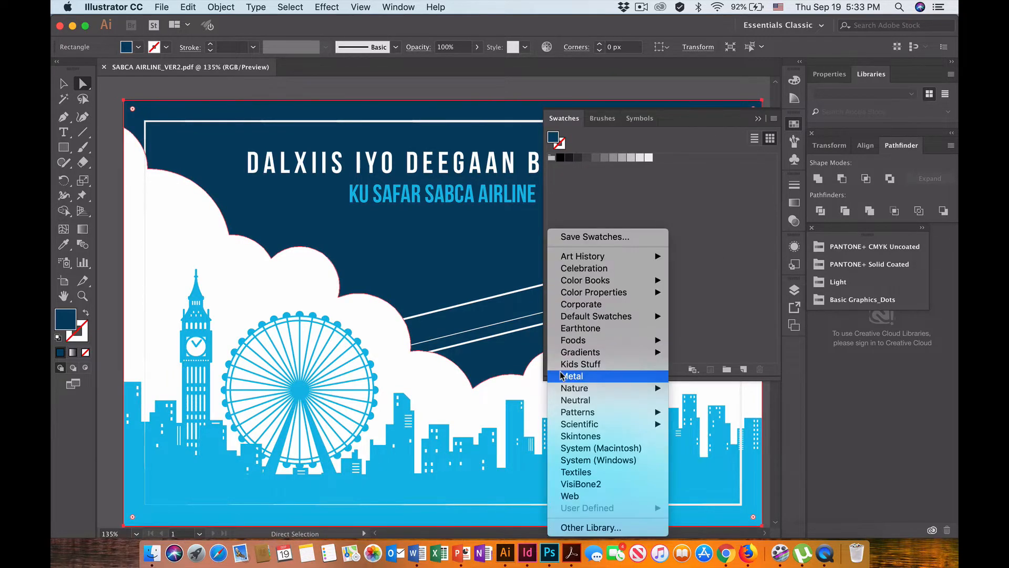
mouse_move(620, 280)
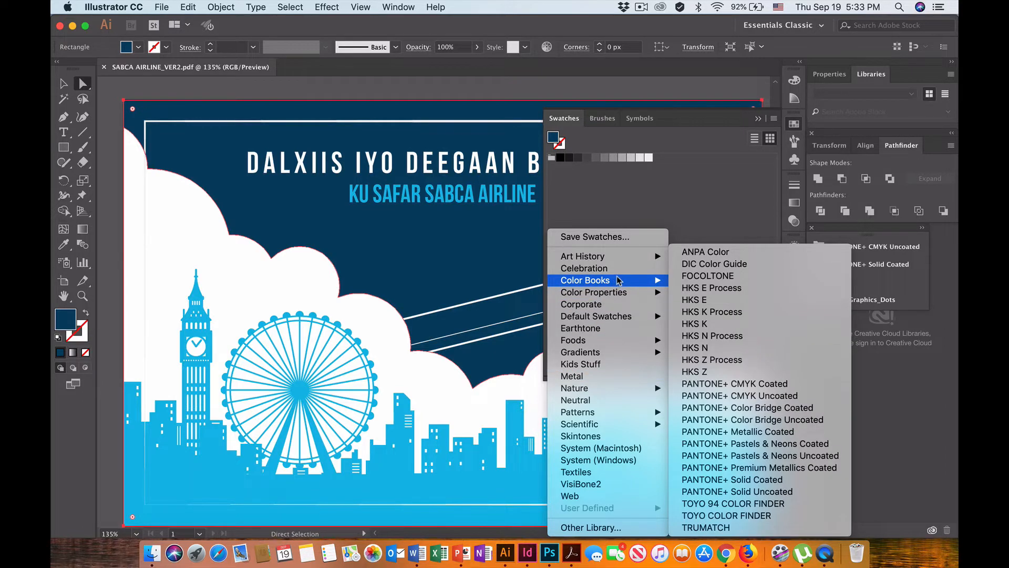
click(766, 387)
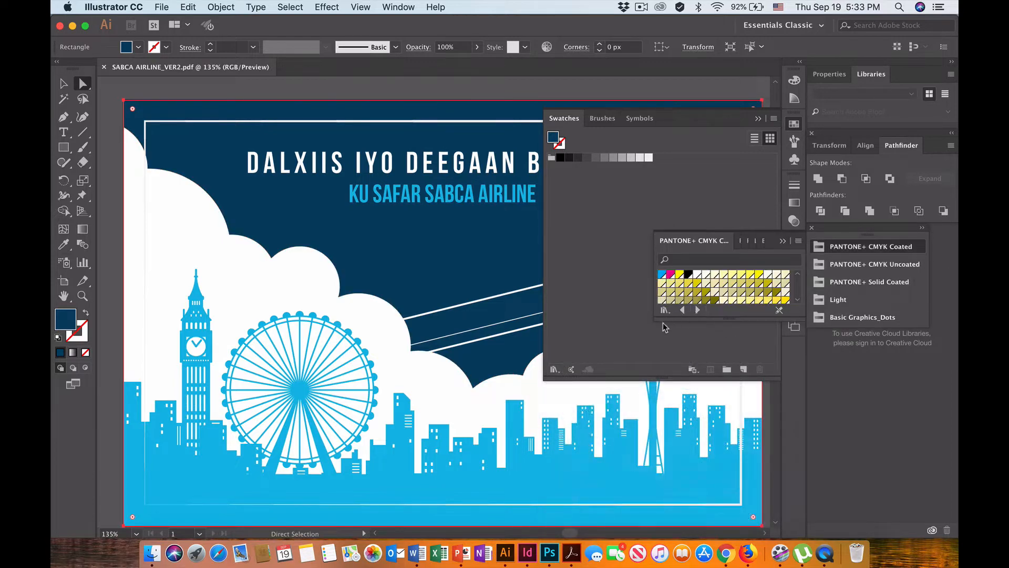
drag(656, 321, 605, 479)
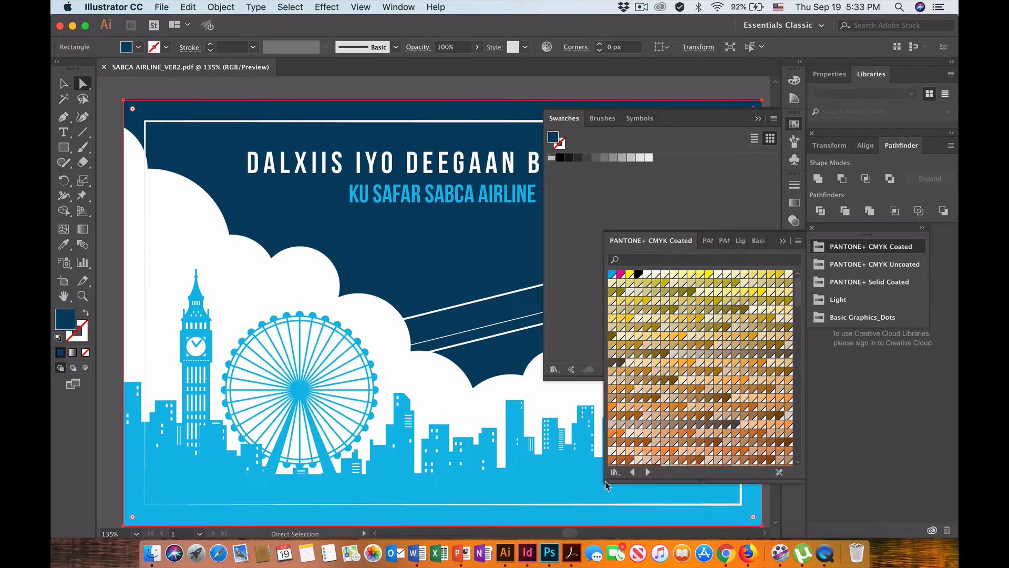
Fill the background rectangle with a dark green swatch from the PANTONE+ CMYK Coated library.
scroll(676, 414, down, 3)
scroll(675, 414, down, 15)
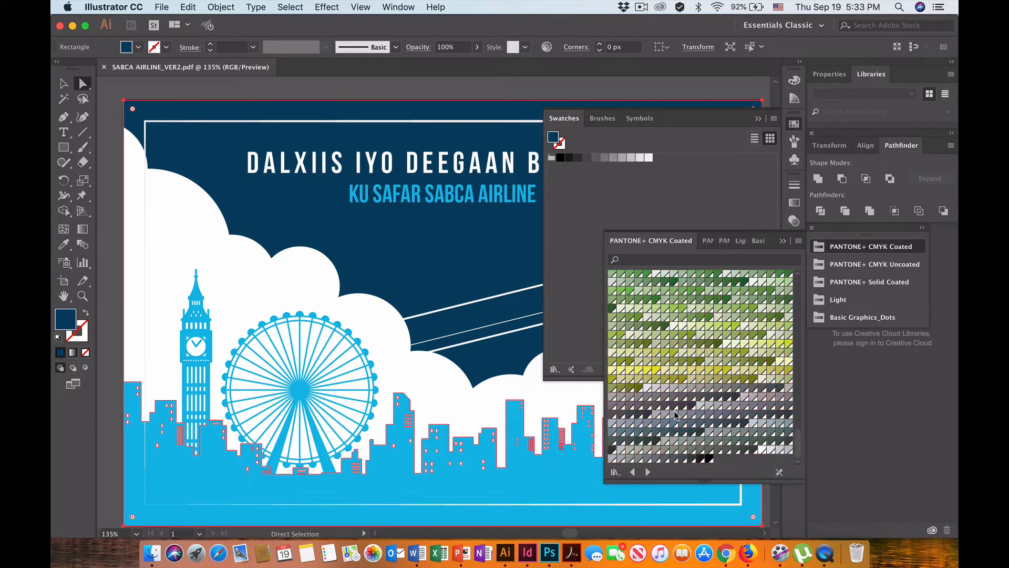
scroll(676, 414, up, 10)
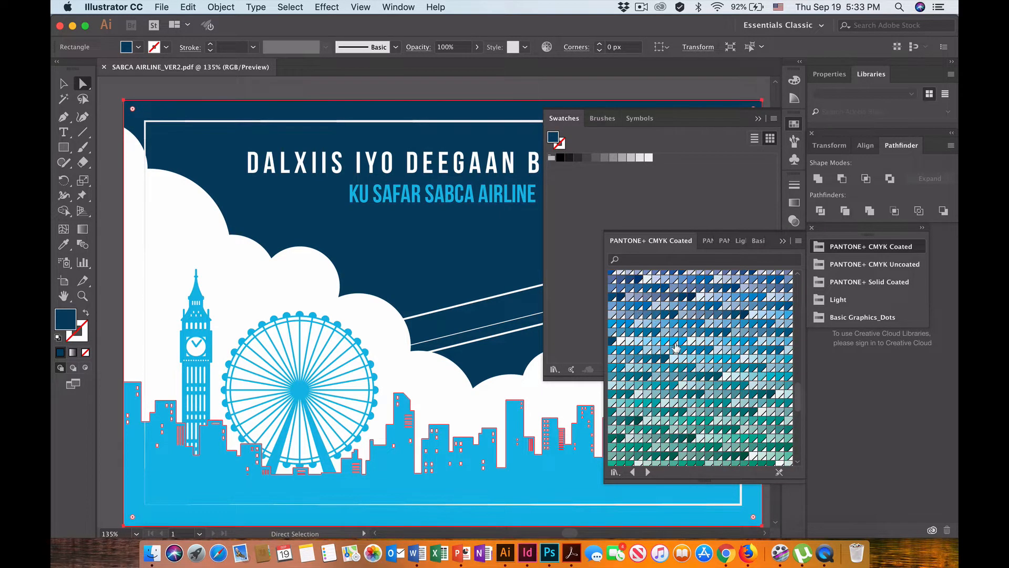
scroll(677, 347, down, 3)
scroll(677, 347, down, 3)
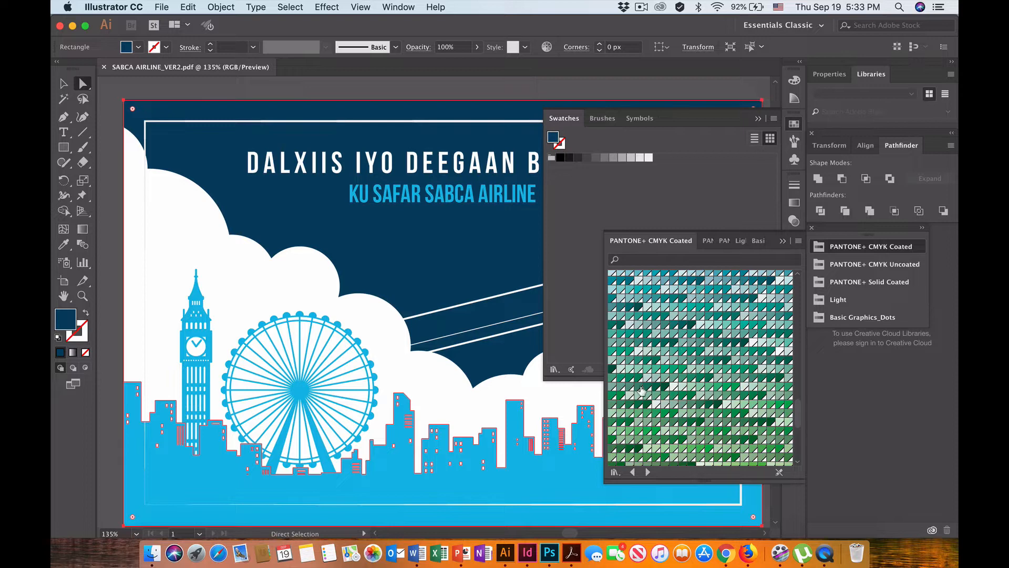
click(612, 370)
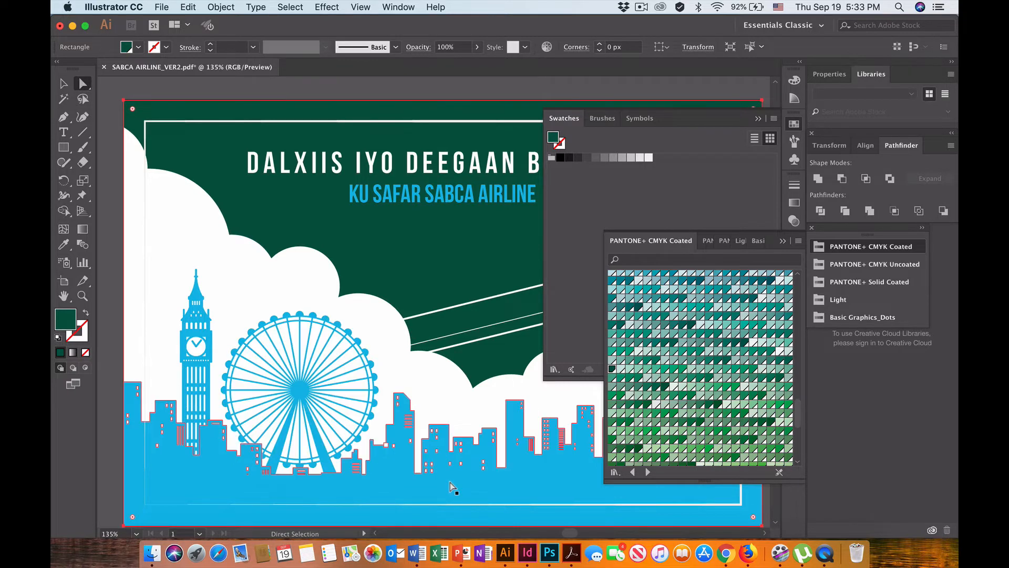
Select every object that has the same fill color as the light blue city skyline.
click(553, 494)
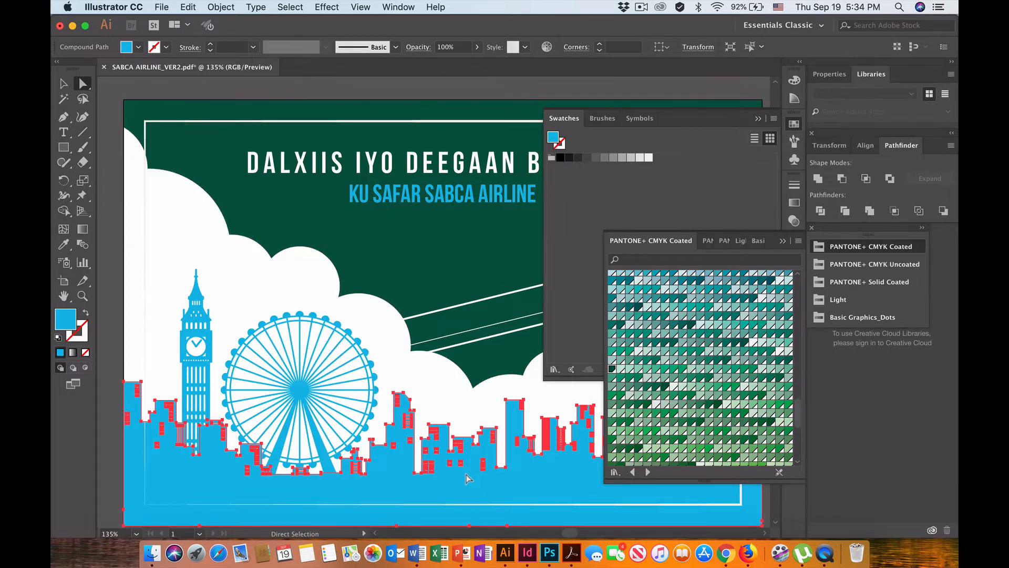
click(291, 7)
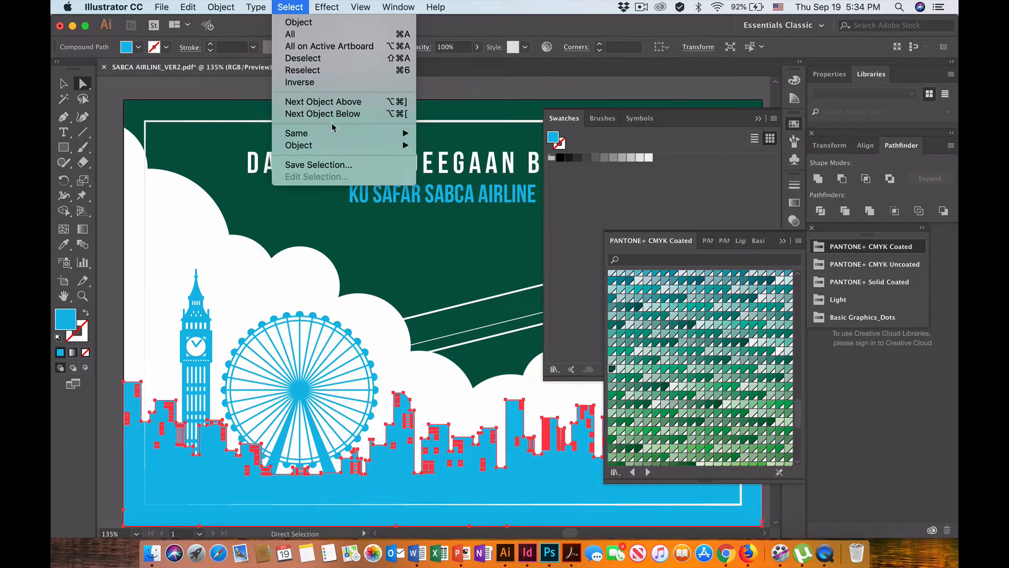
mouse_move(344, 137)
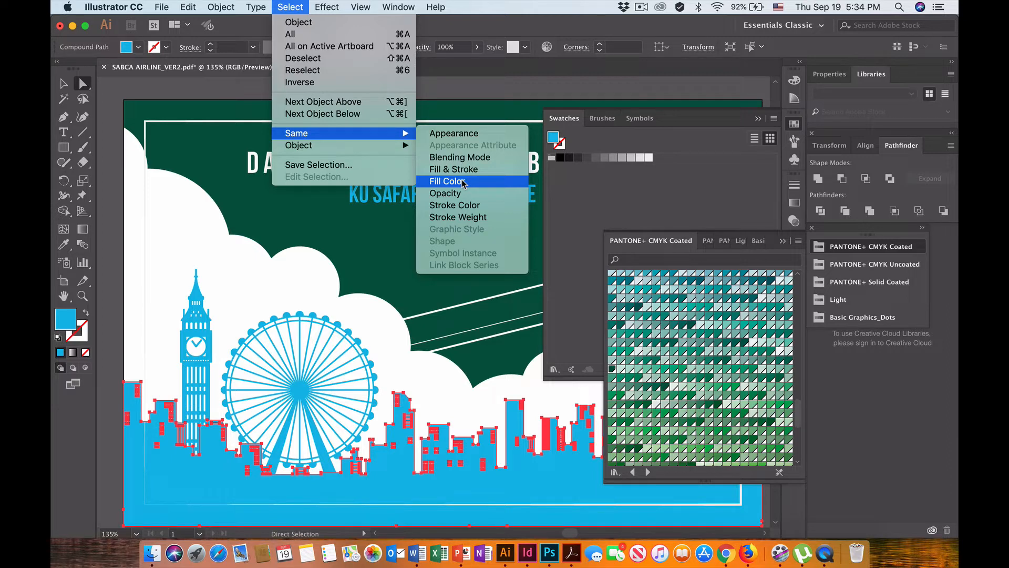
click(462, 182)
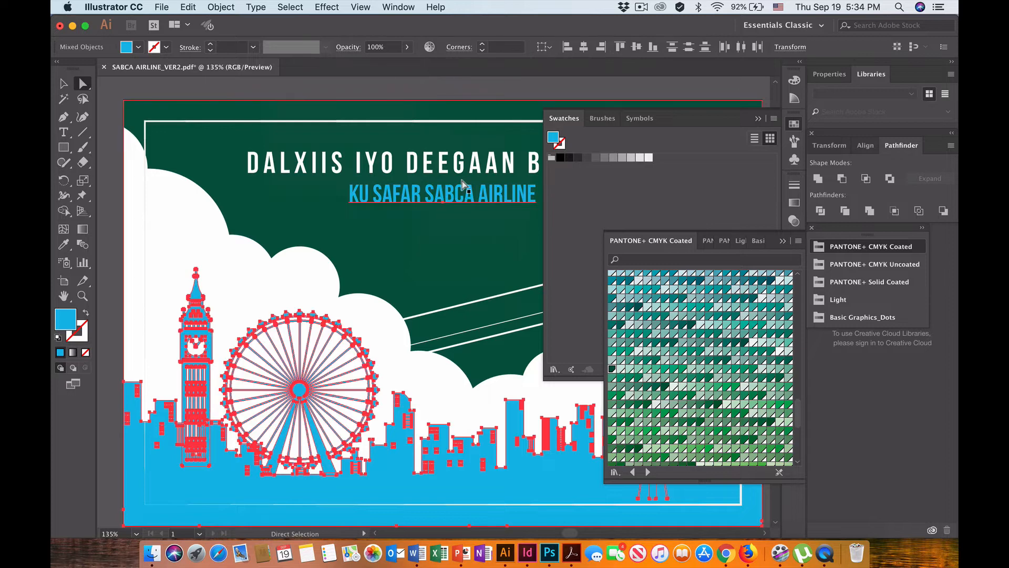
Try the pale yellow PANTONE P 1-6 C and the bright blue swatch as fills for the selected skyline, landmarks and subtitle.
scroll(681, 383, up, 15)
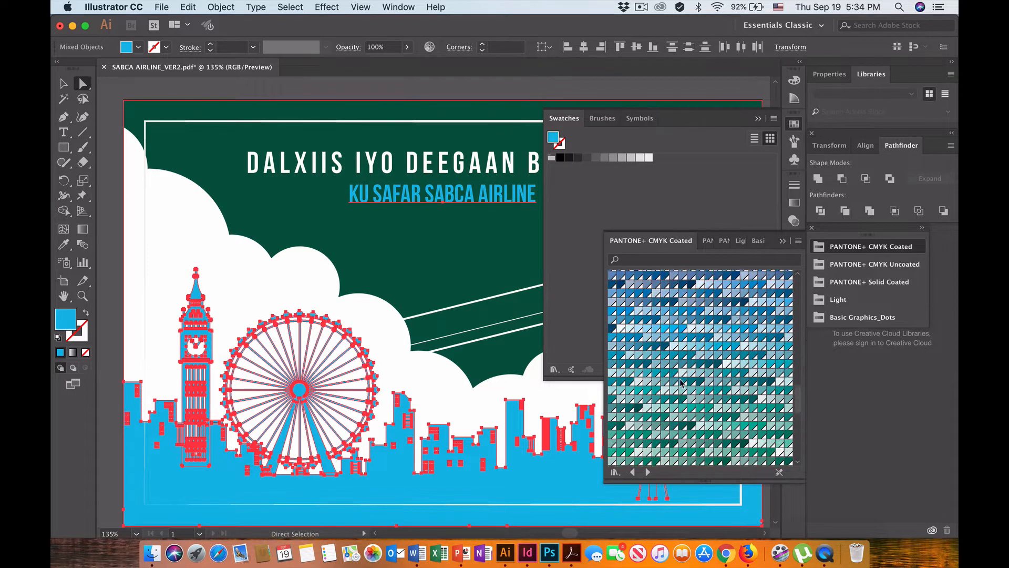
scroll(681, 383, up, 6)
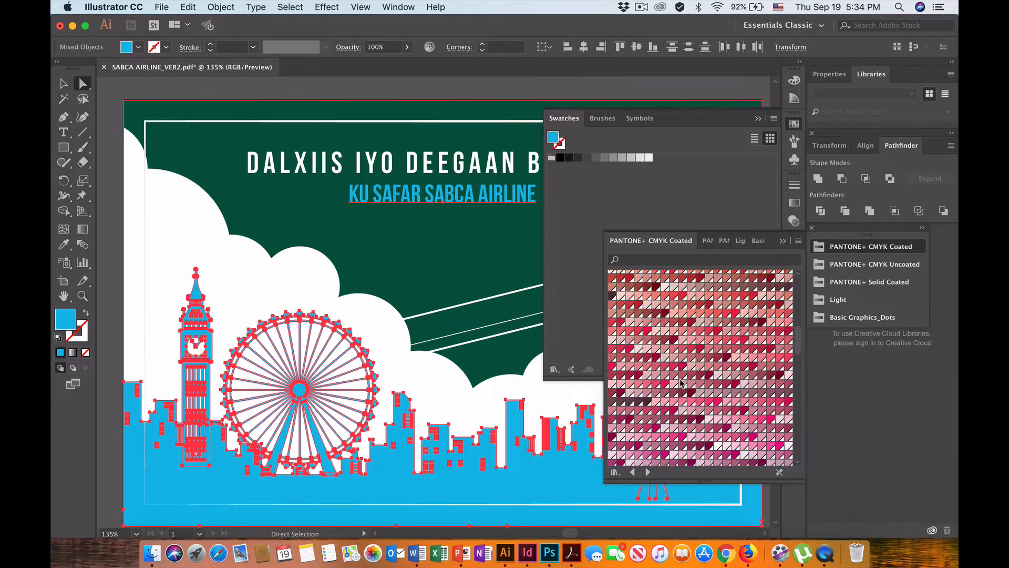
scroll(680, 382, up, 8)
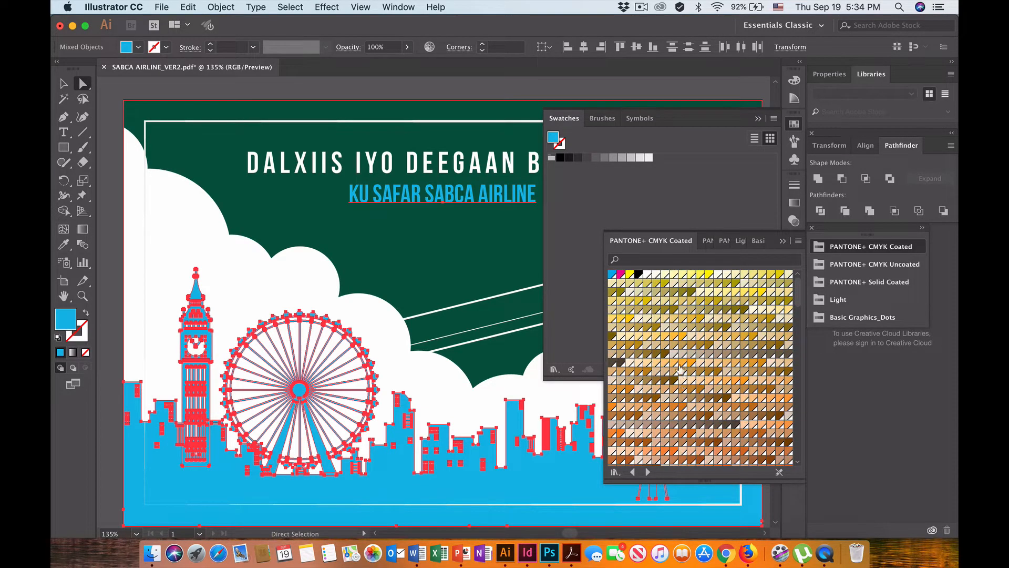
scroll(685, 329, down, 2)
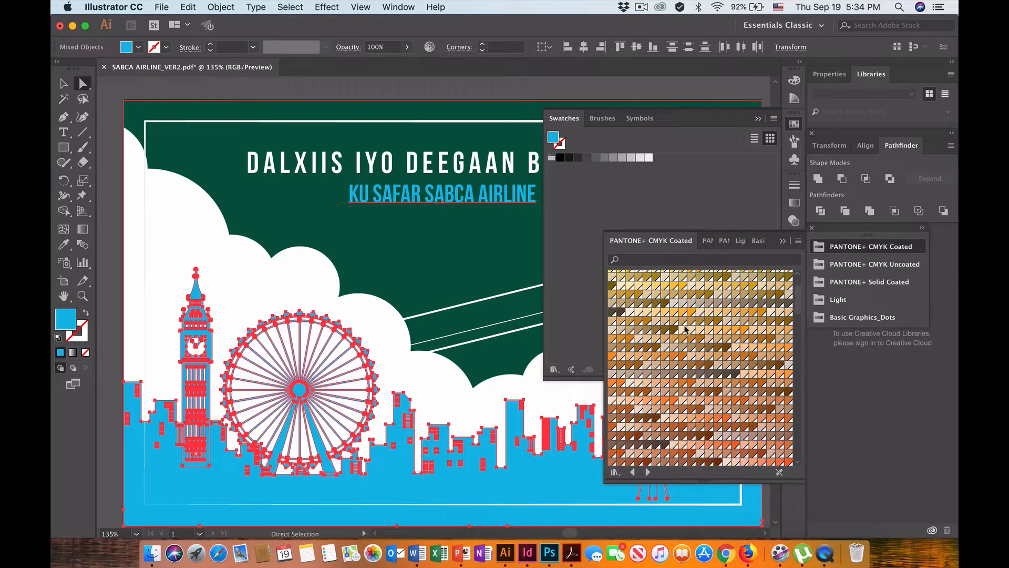
scroll(699, 305, up, 3)
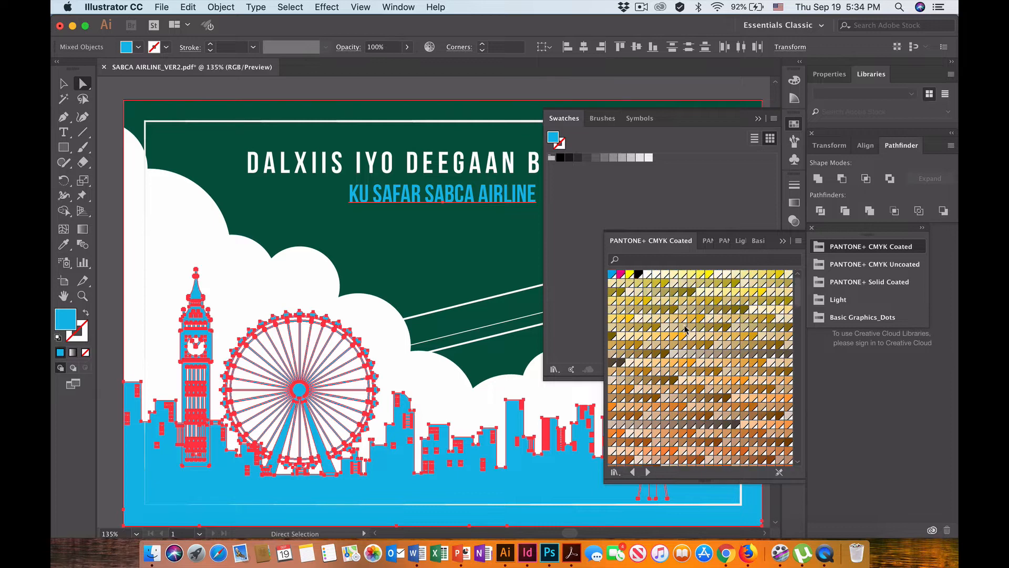
click(692, 274)
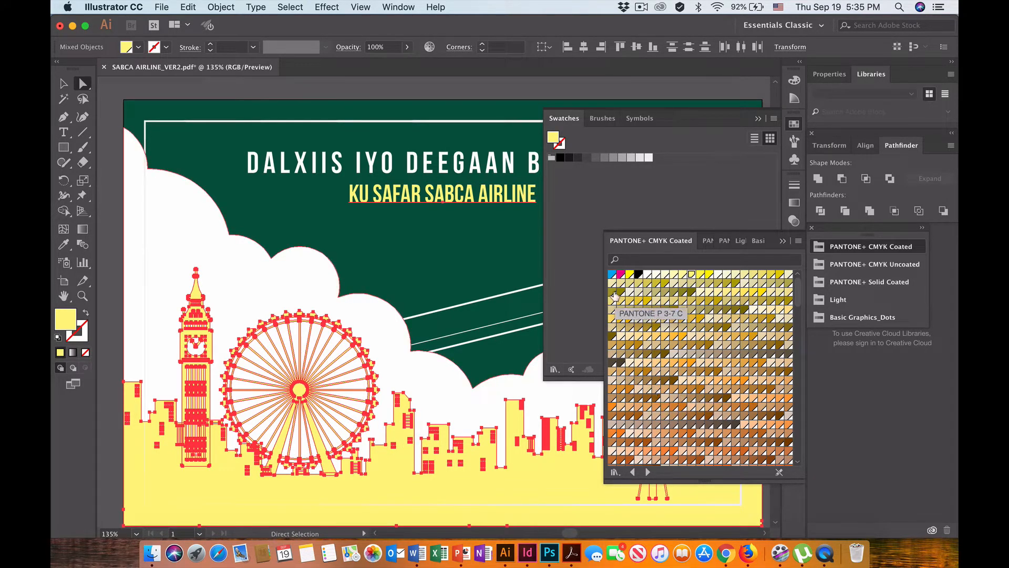
click(611, 274)
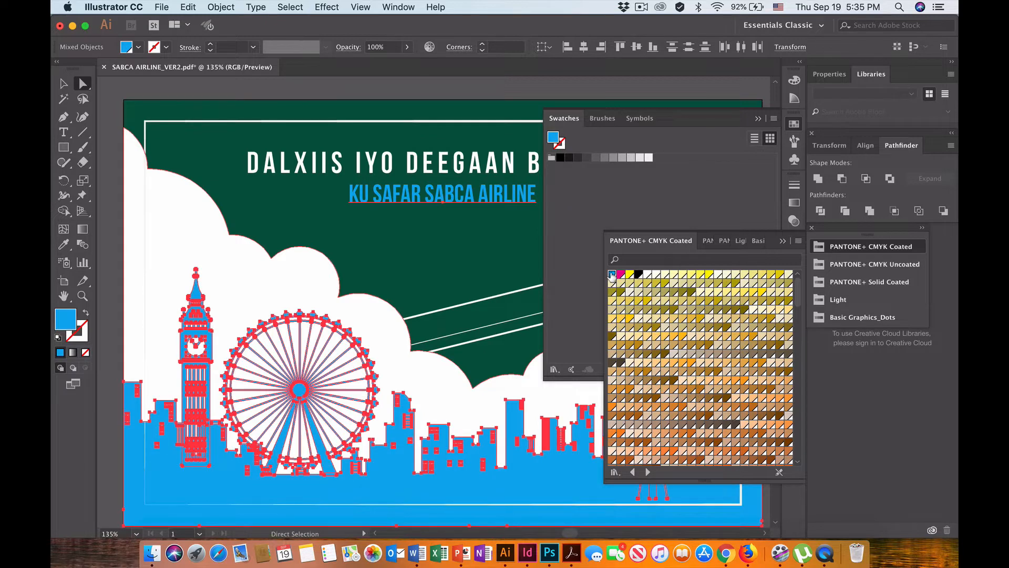
Fill the selected skyline, landmarks and subtitle with a light orange PANTONE+ CMYK Coated swatch and deselect them.
scroll(660, 361, down, 2)
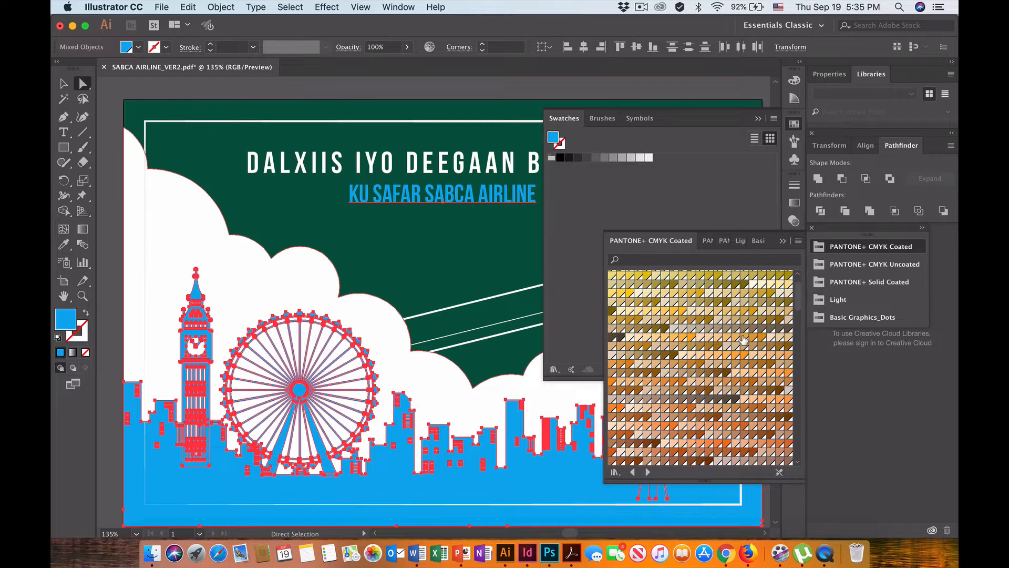
click(674, 338)
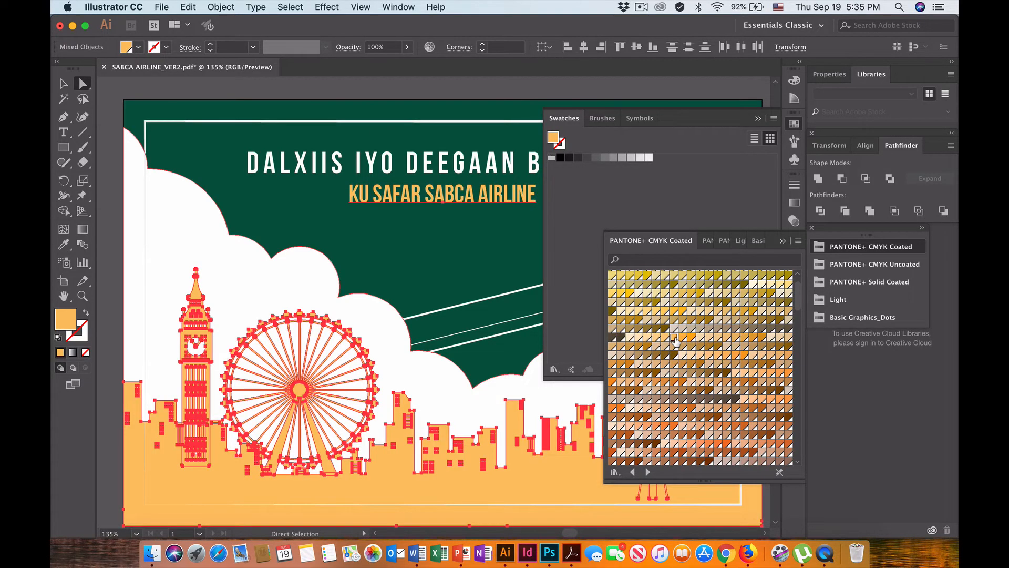
click(758, 119)
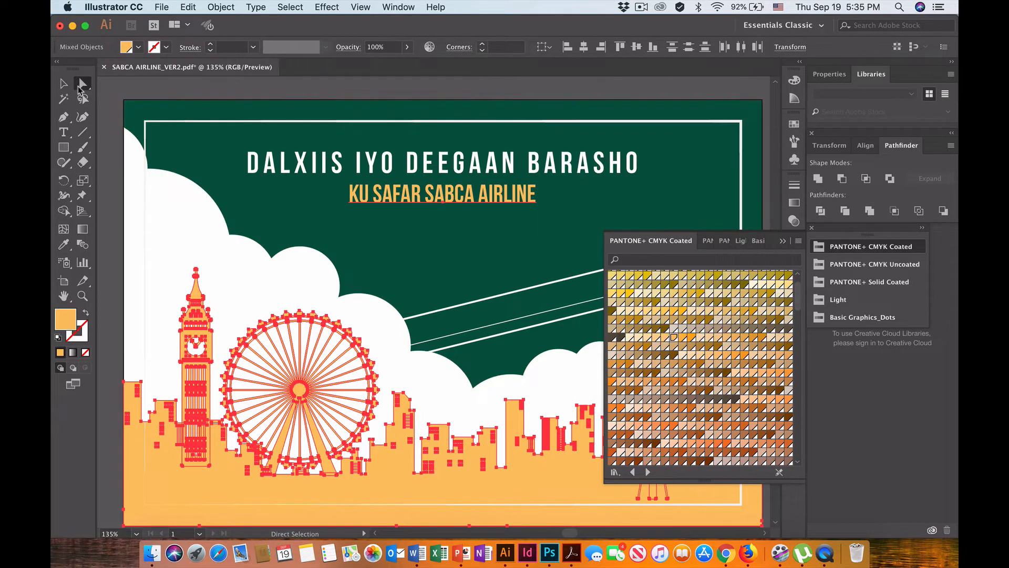
click(63, 83)
click(210, 90)
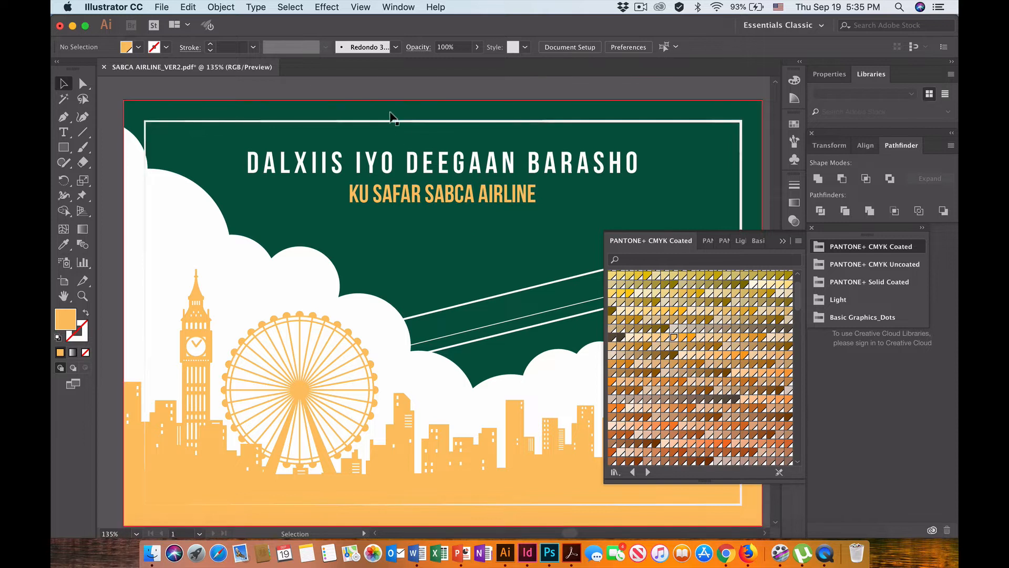
Delete the thin white rectangular frame inside the poster's edges.
click(405, 120)
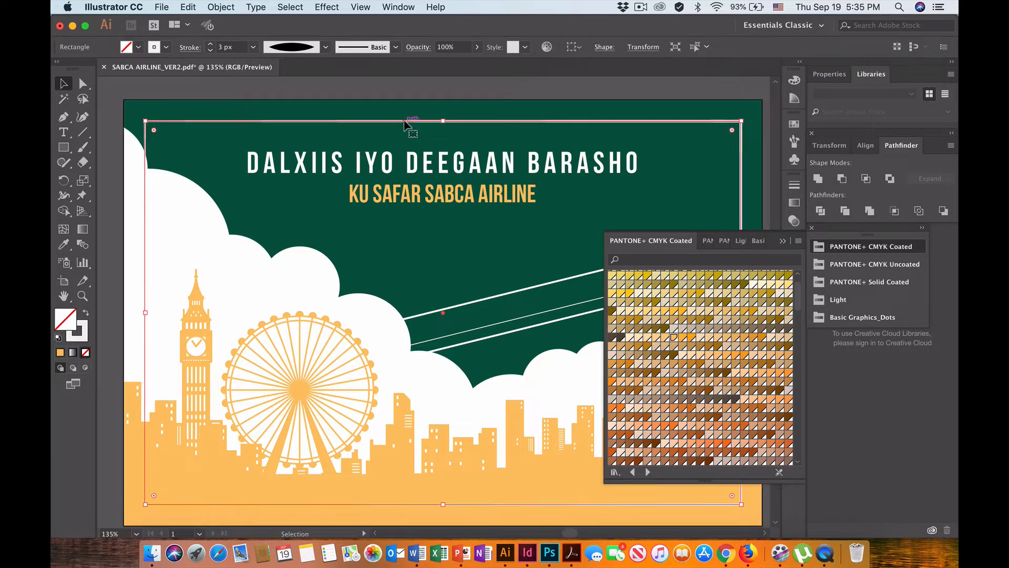
click(407, 126)
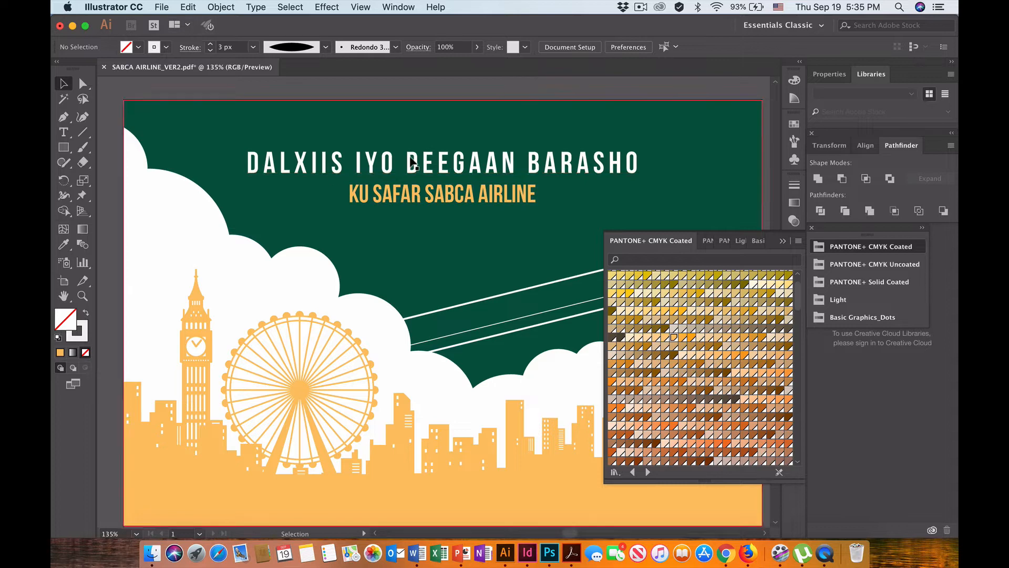
Save the recolored poster under the new name SABCA AIRLINE_VER3 in the READY LESSONS folder, in Adobe PDF format.
click(162, 7)
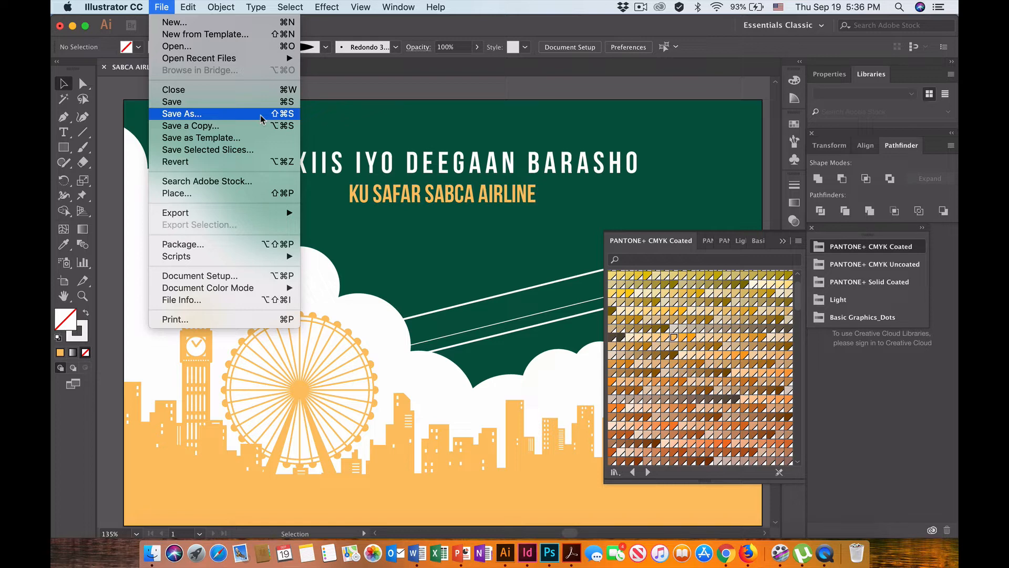
click(221, 115)
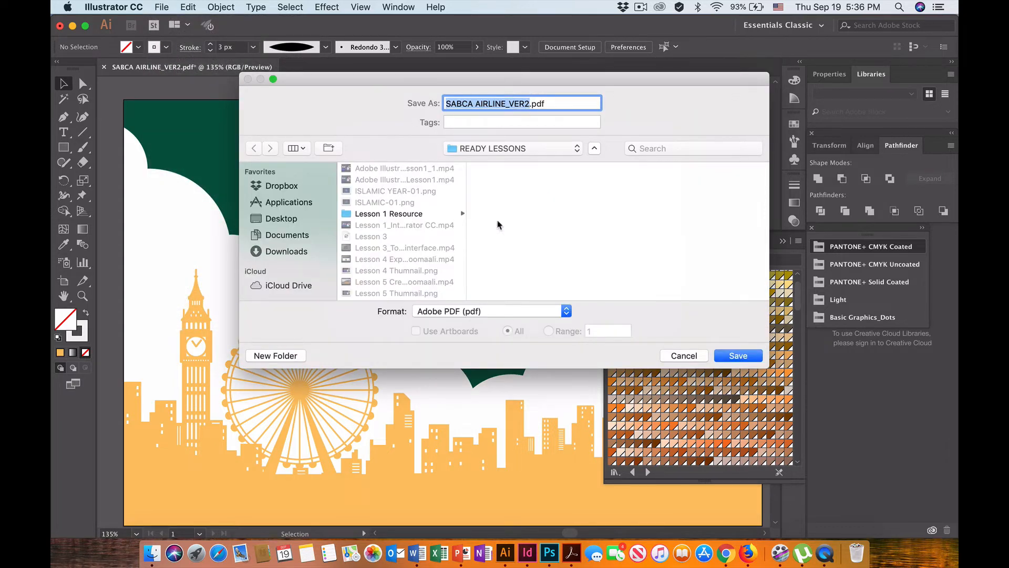
click(528, 104)
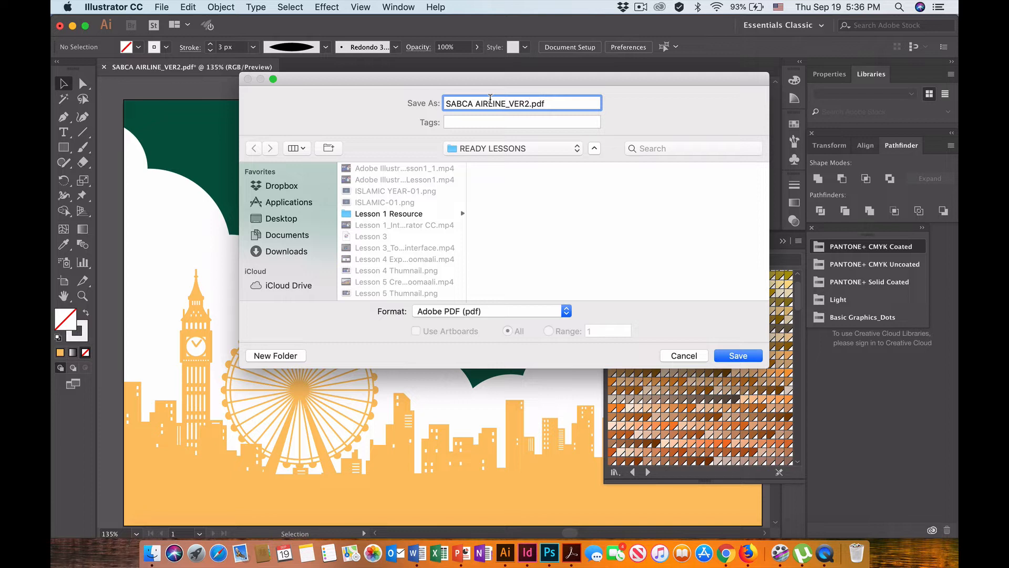
key(BackSpace)
text(3)
click(567, 313)
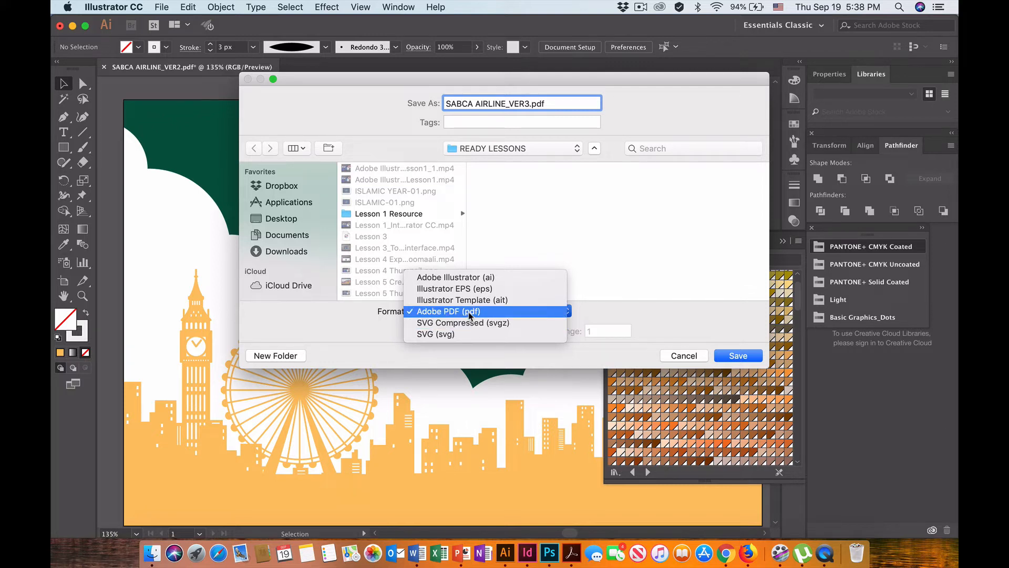
click(468, 311)
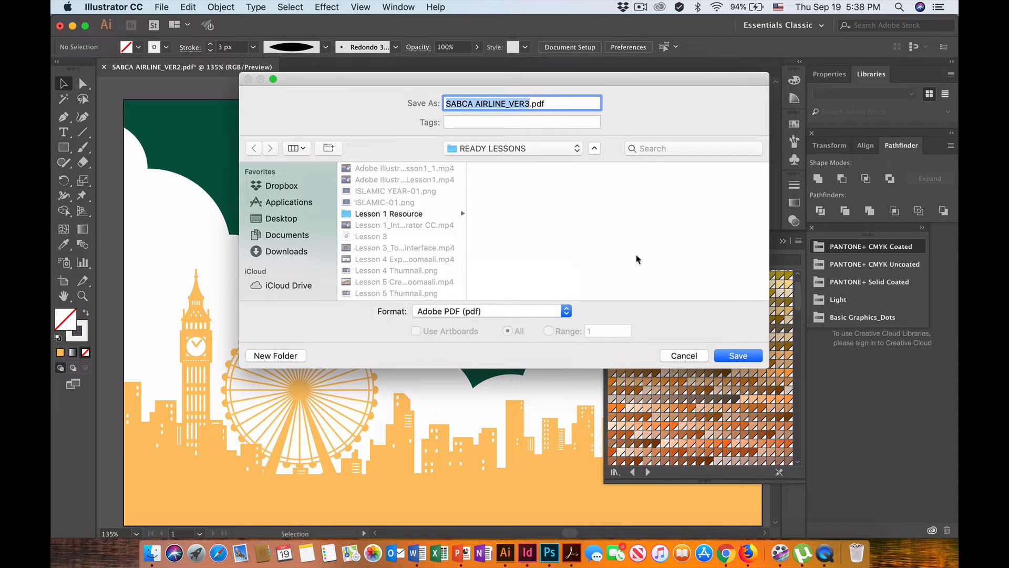
click(741, 359)
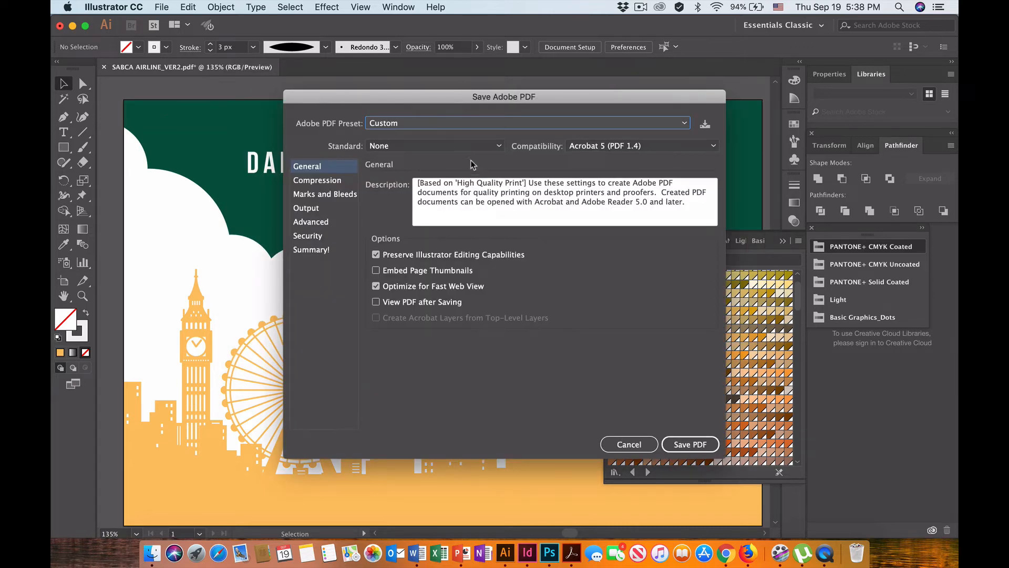
Set the PDF preset to [High Quality Print], turn on Use Document Bleed Settings, and save the PDF.
click(437, 123)
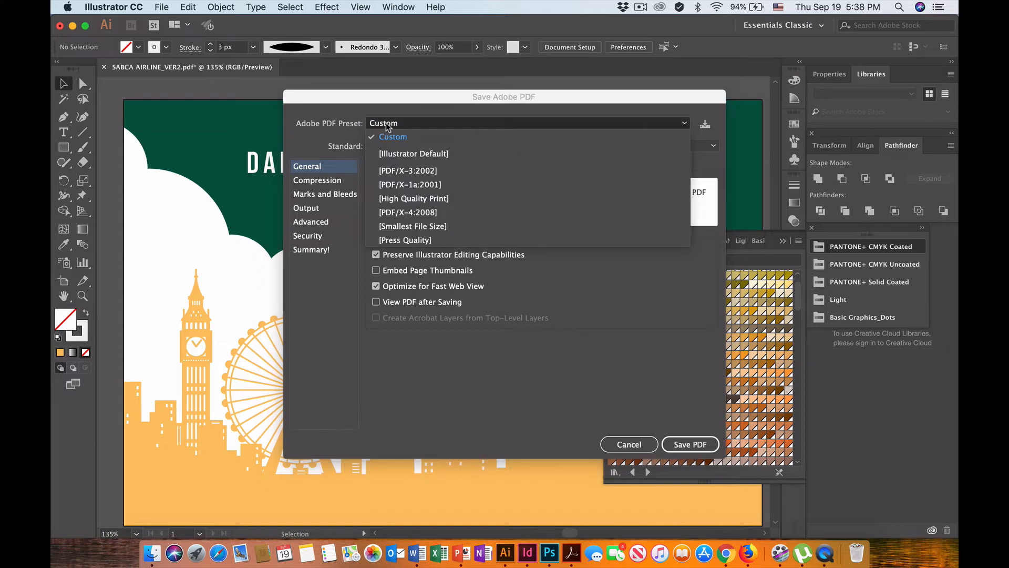
click(423, 199)
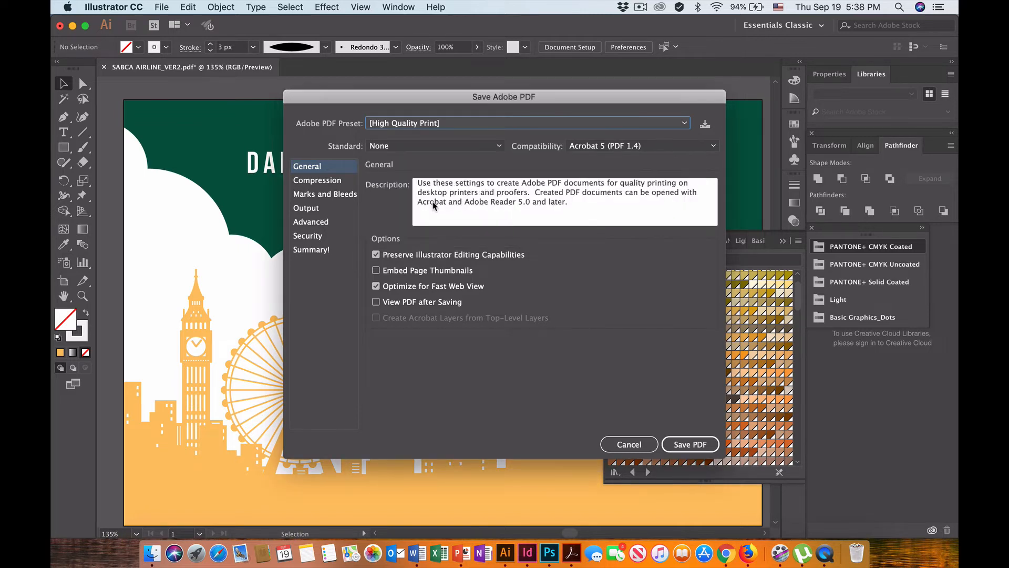
click(341, 196)
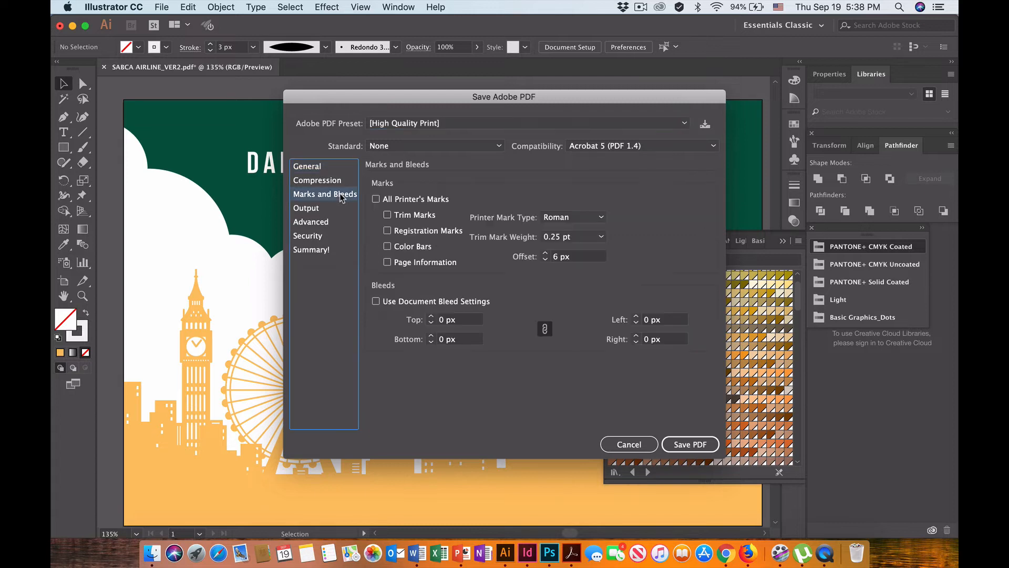
click(386, 301)
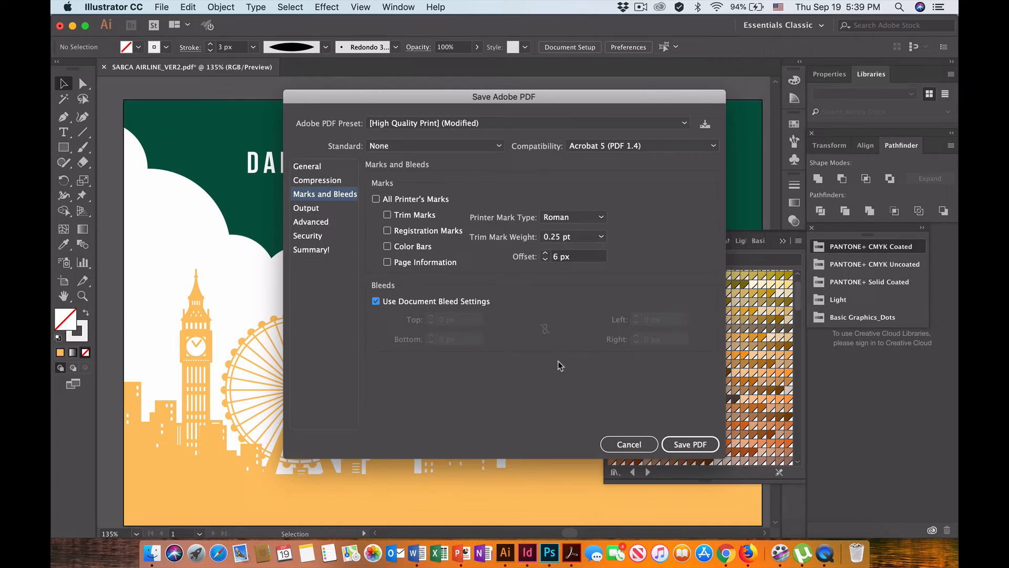
click(692, 445)
click(693, 445)
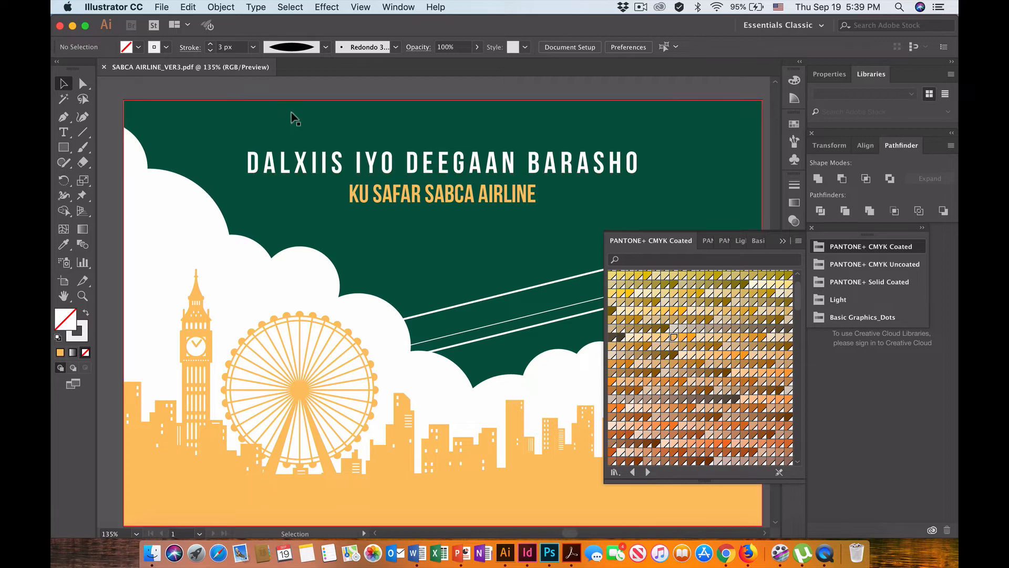
Reopen the recent file SABCA AIRLINE_VER2.pdf and collapse the Pantone swatches covering the artwork to view the whole blue poster.
click(161, 7)
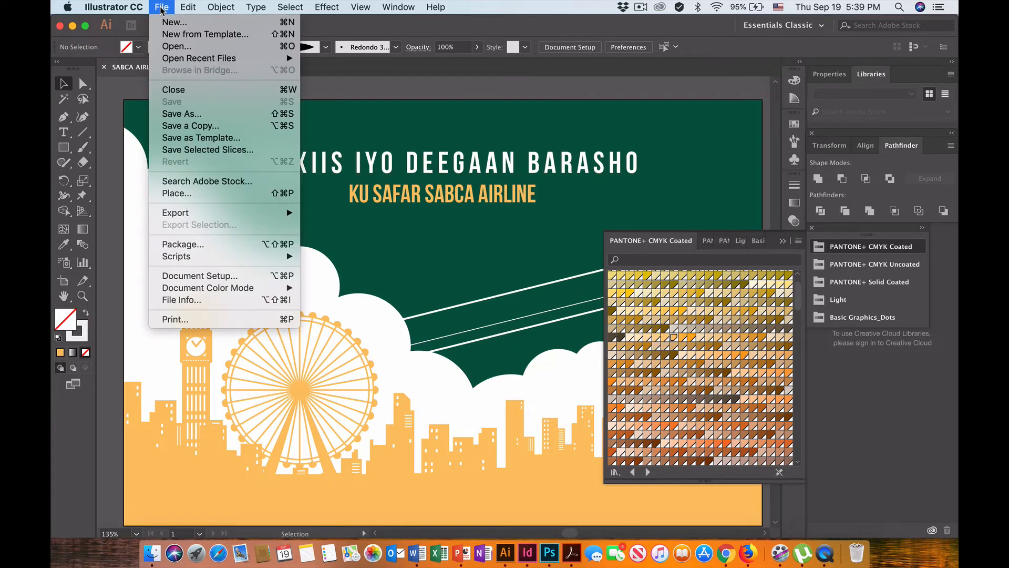
mouse_move(219, 61)
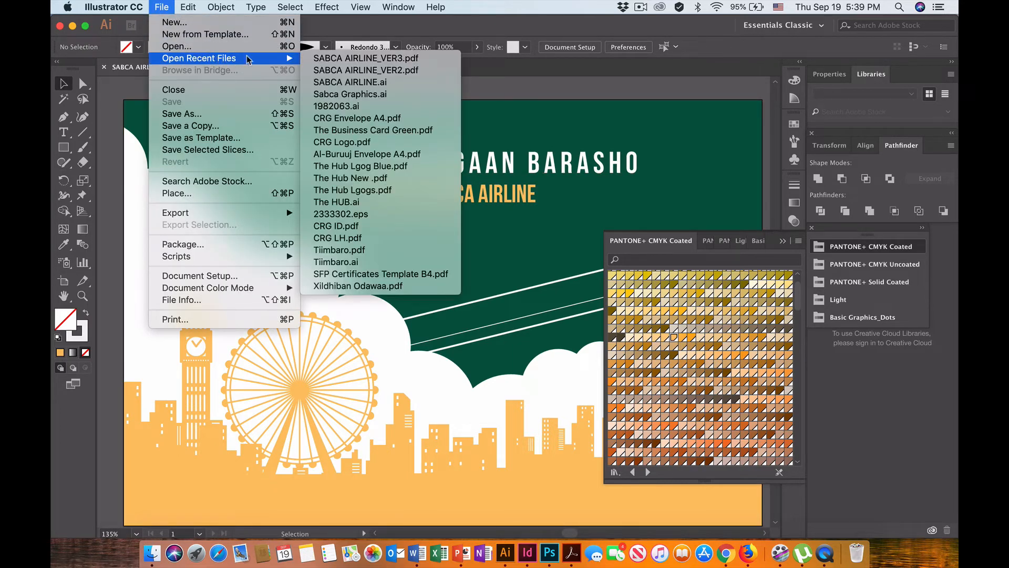
click(402, 70)
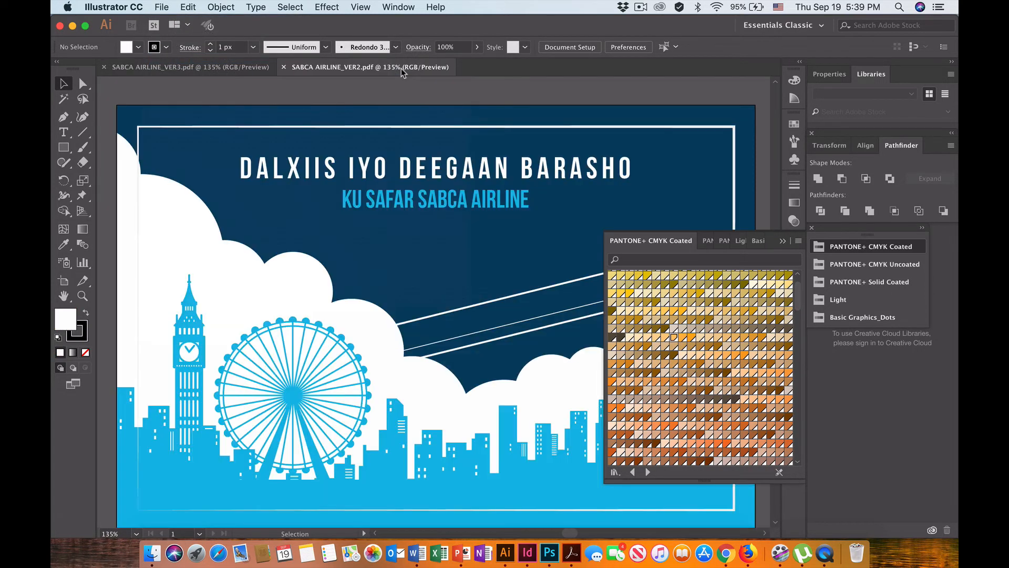
click(783, 247)
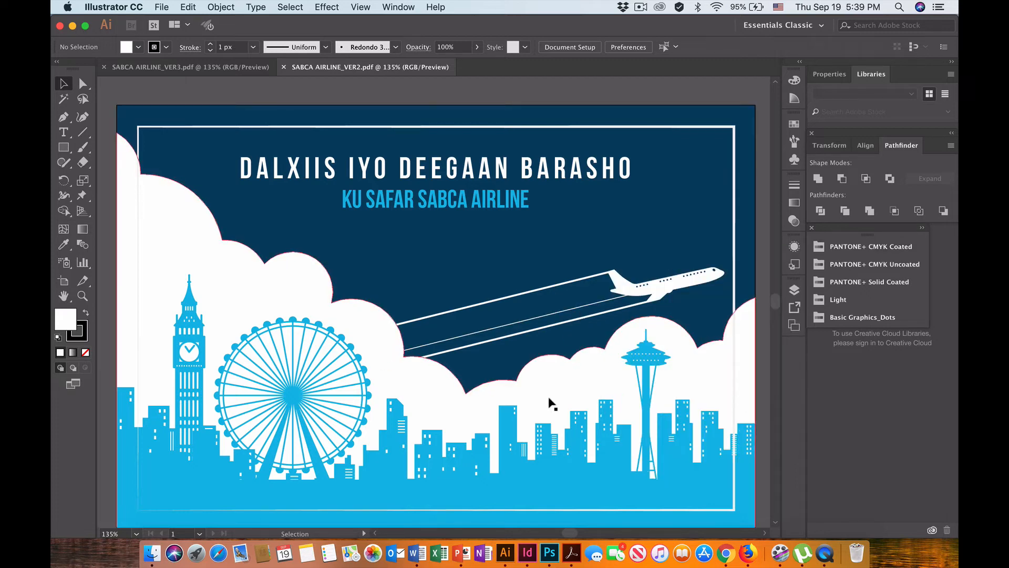
scroll(551, 404, down, 5)
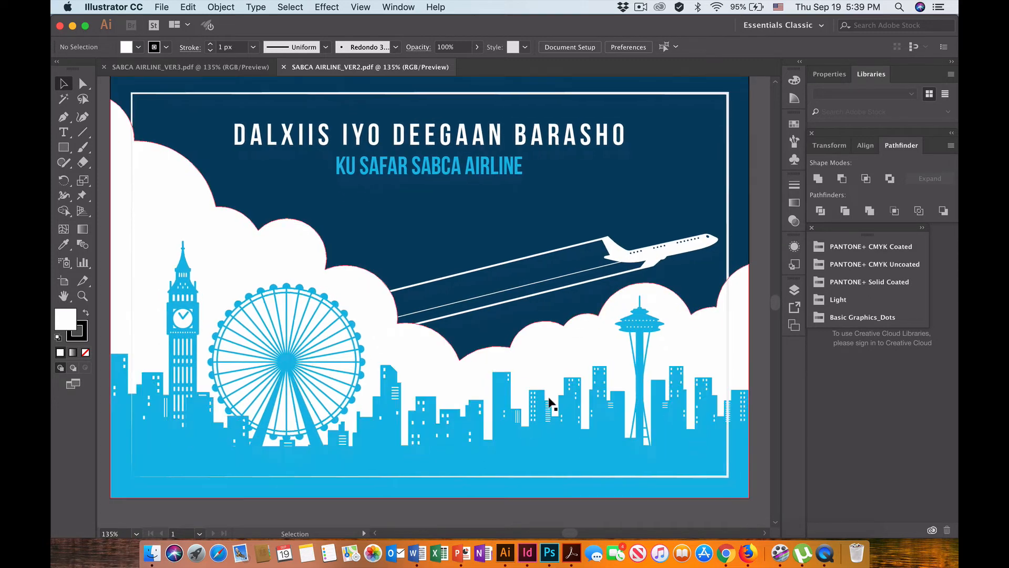
scroll(551, 404, up, 2)
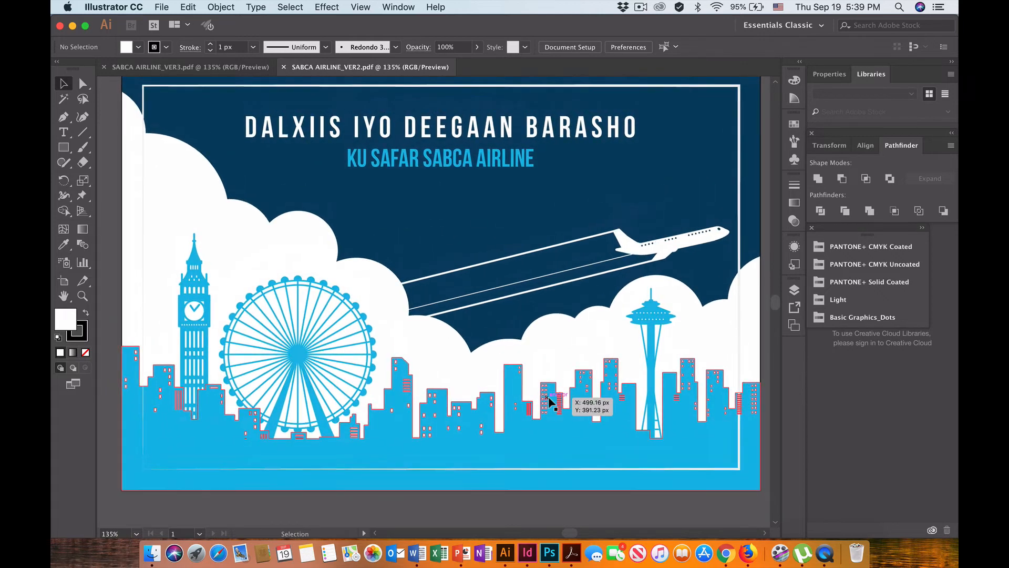
scroll(549, 403, up, 2)
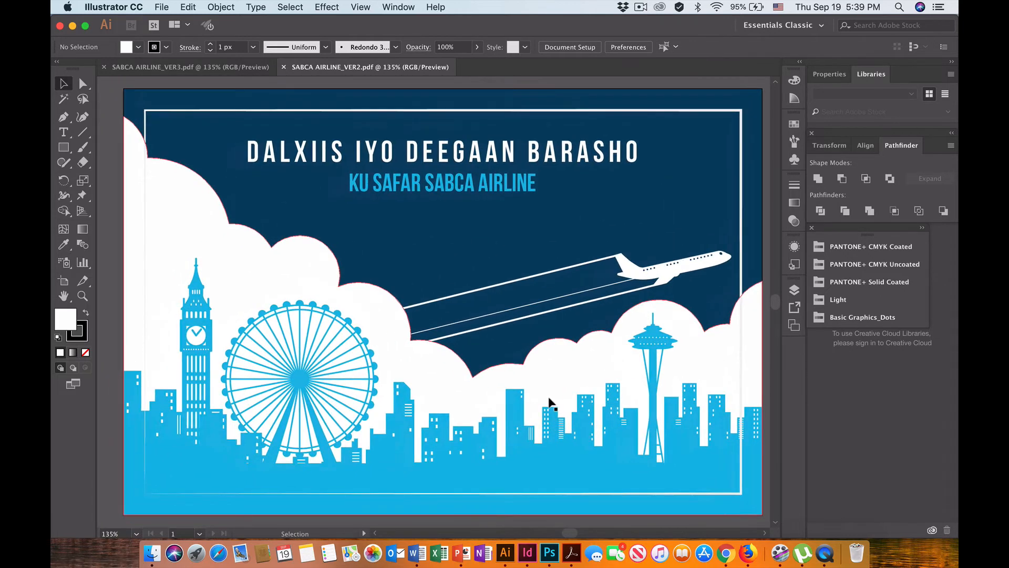
scroll(551, 403, right, 2)
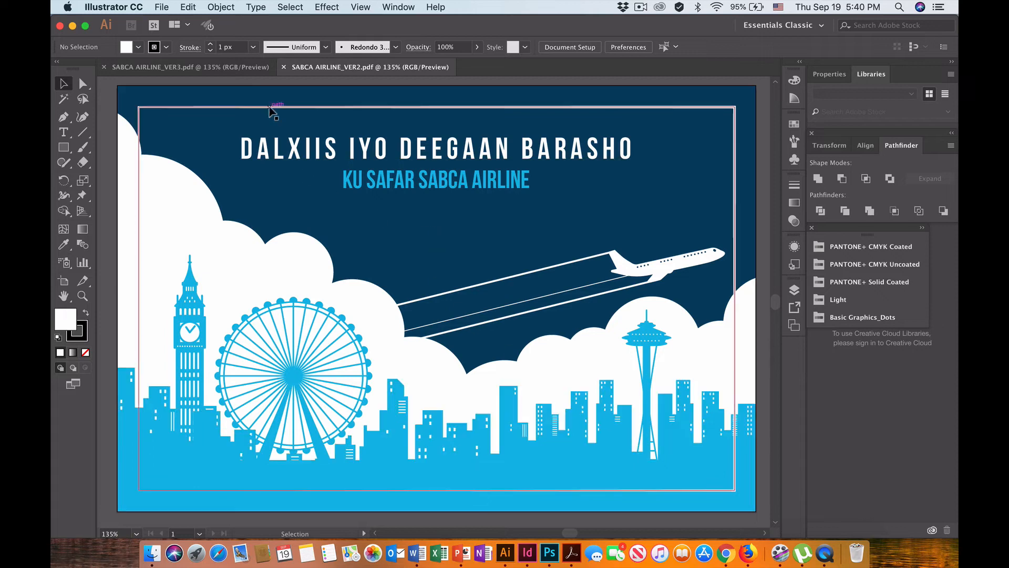
Return to the SABCA AIRLINE_VER3.pdf document and start exporting it as a PNG with Use Artboards enabled for all artboards.
click(201, 68)
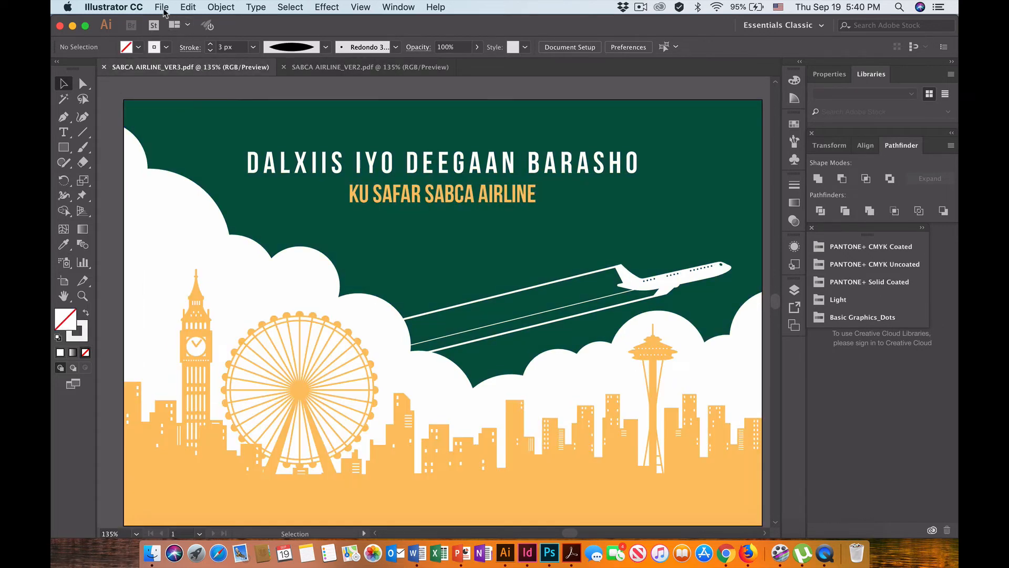
click(165, 11)
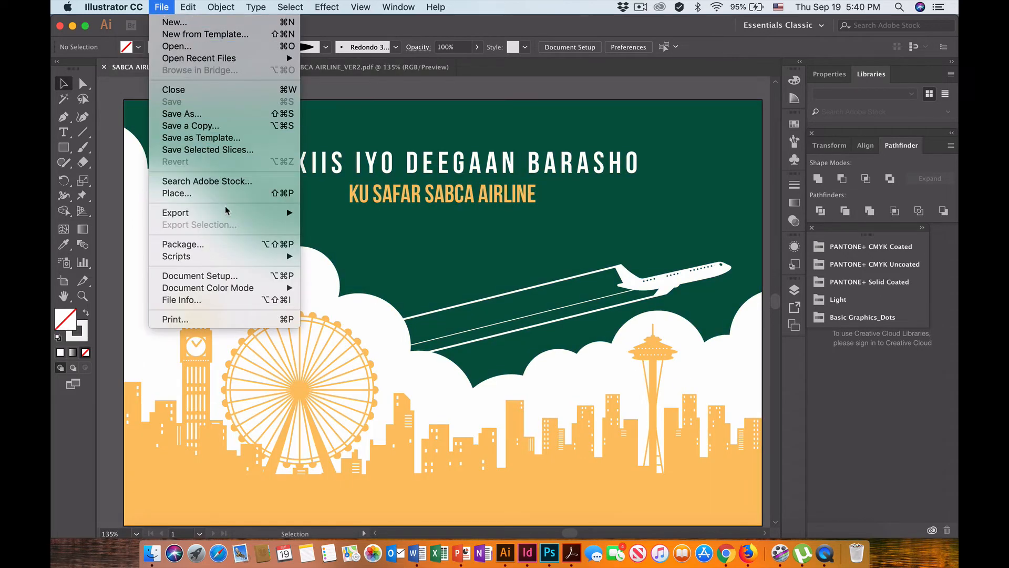
mouse_move(227, 212)
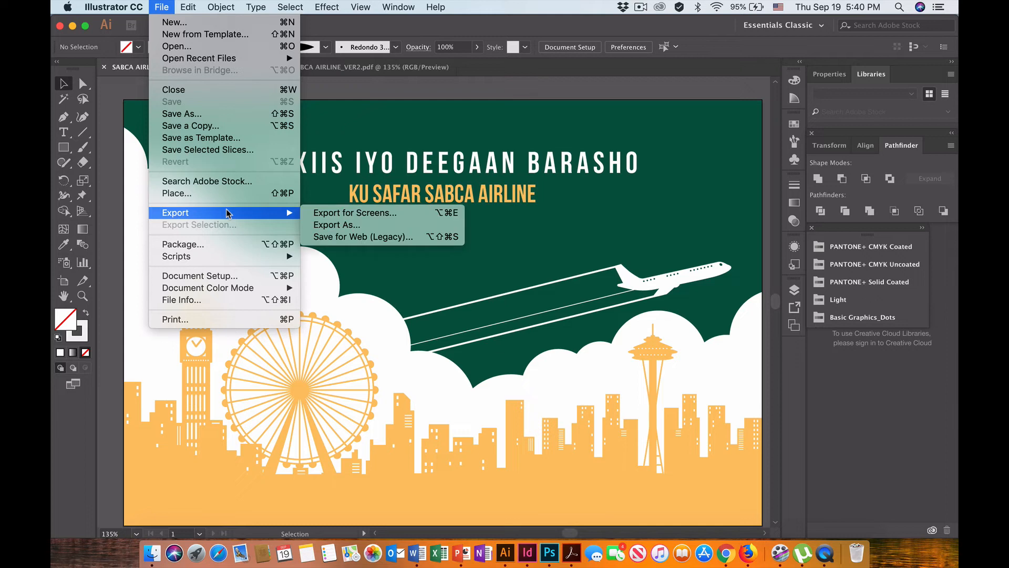
click(338, 230)
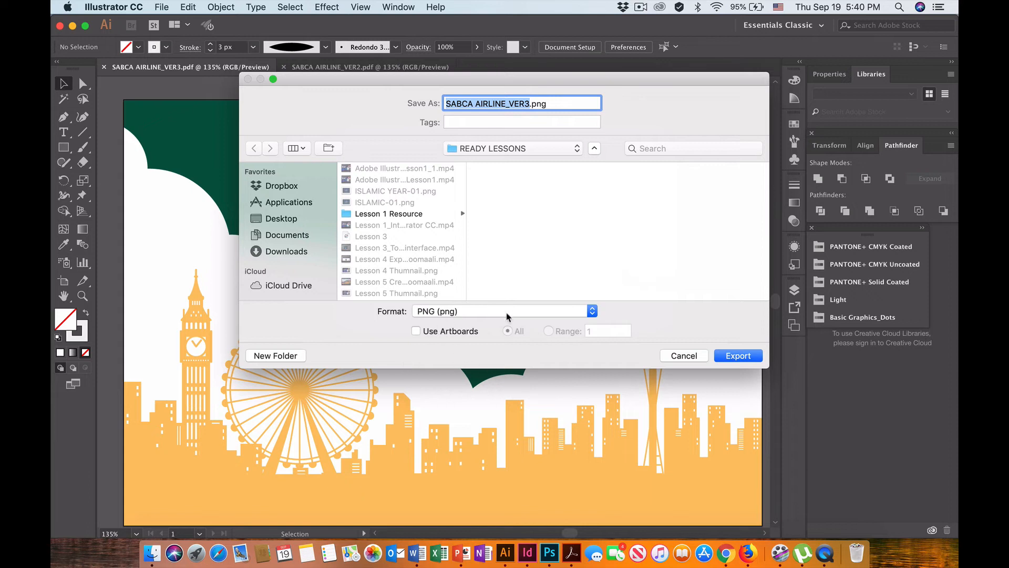
click(519, 315)
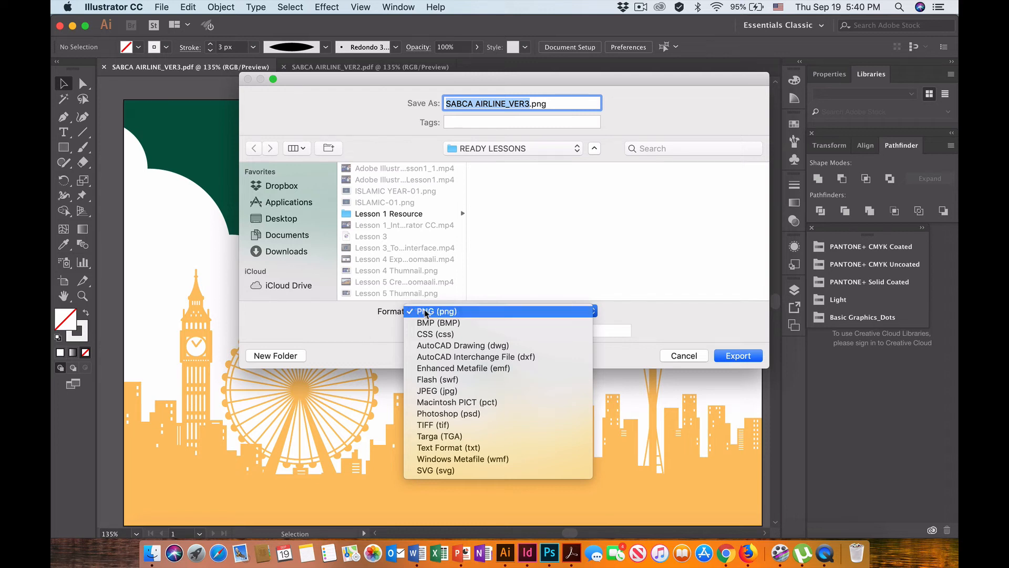
click(409, 312)
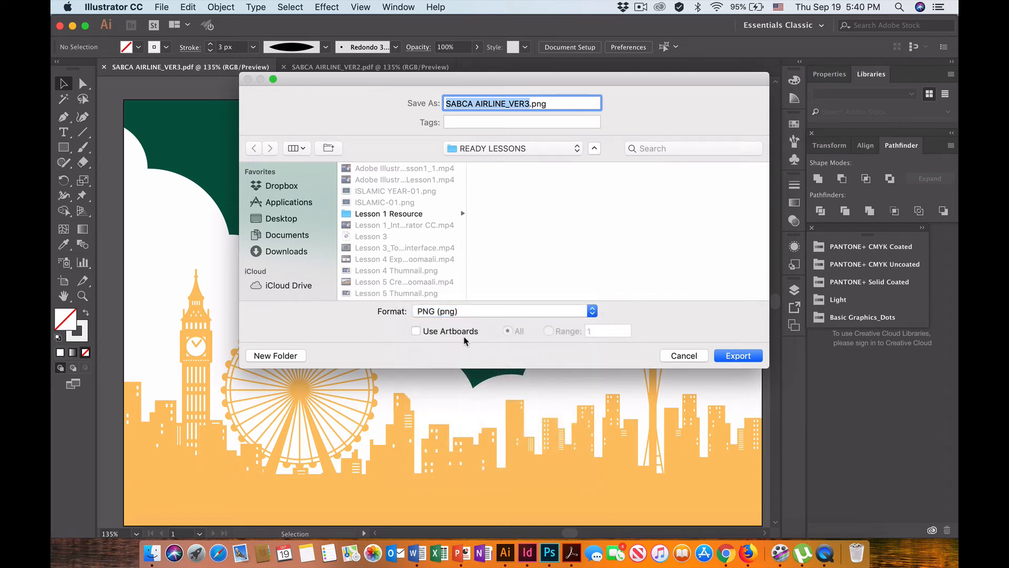
click(416, 332)
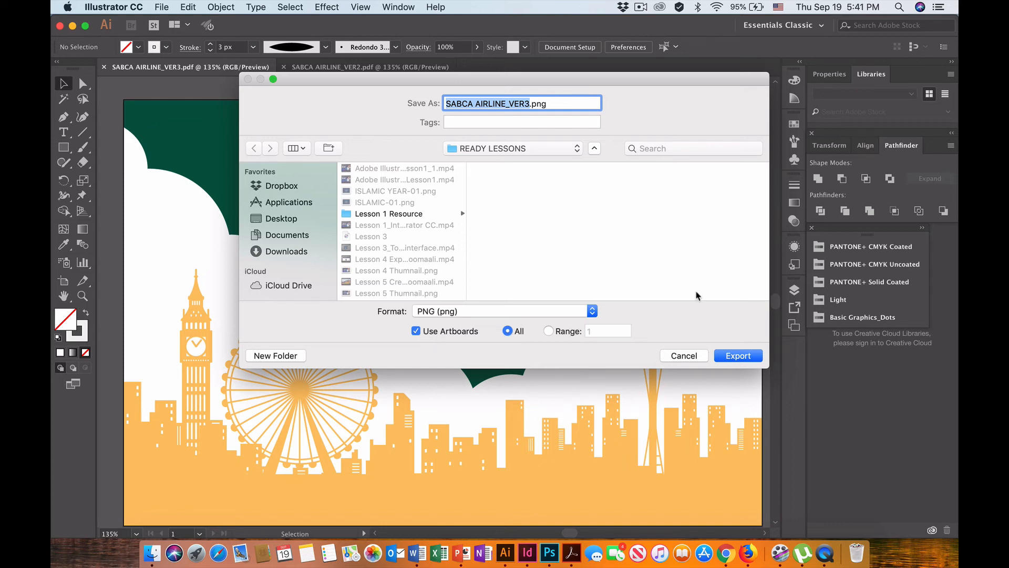
click(745, 358)
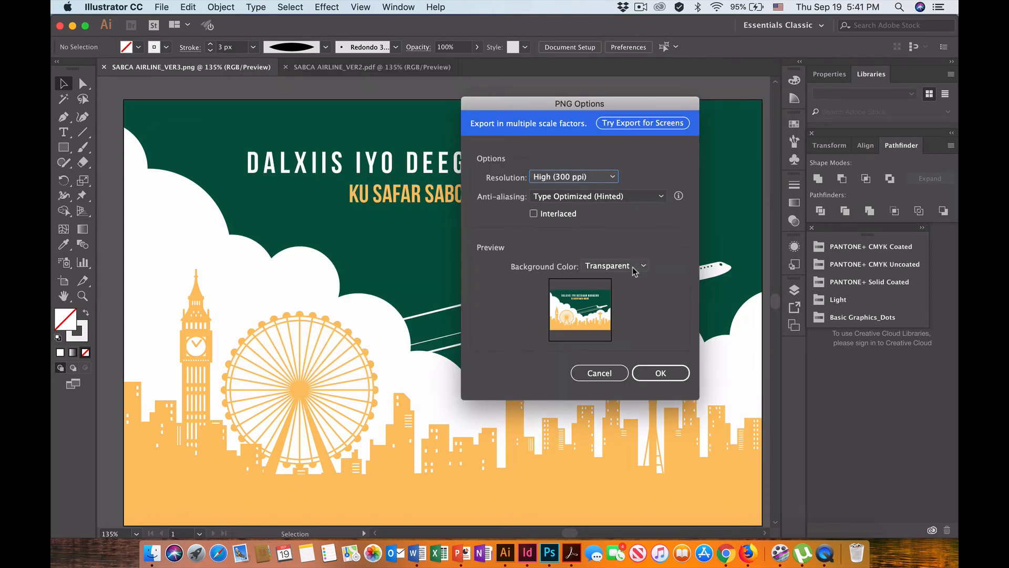
Set the PNG resolution to High (300 ppi) and the background color to White, and complete the export.
drag(592, 106, 500, 97)
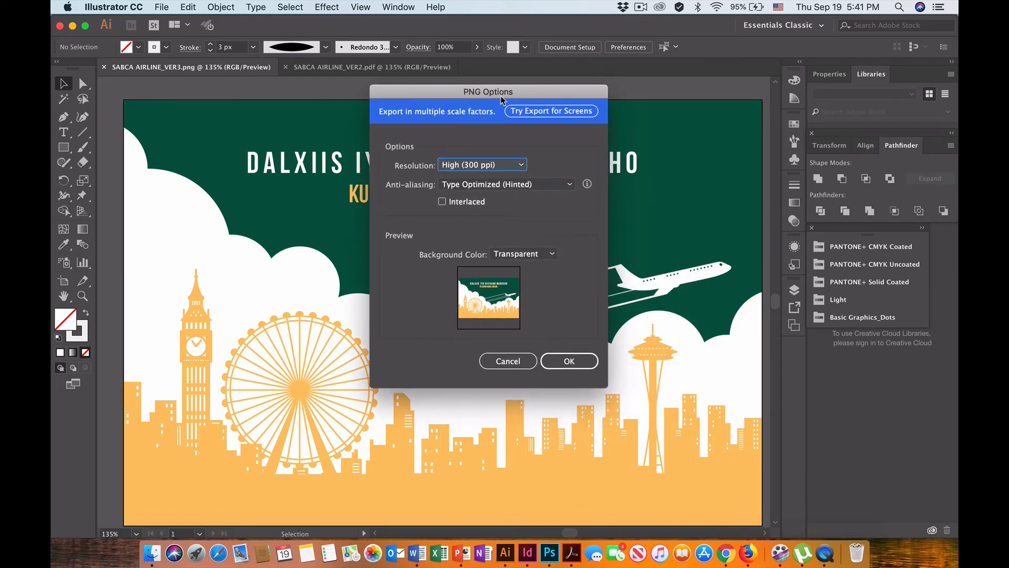
click(521, 164)
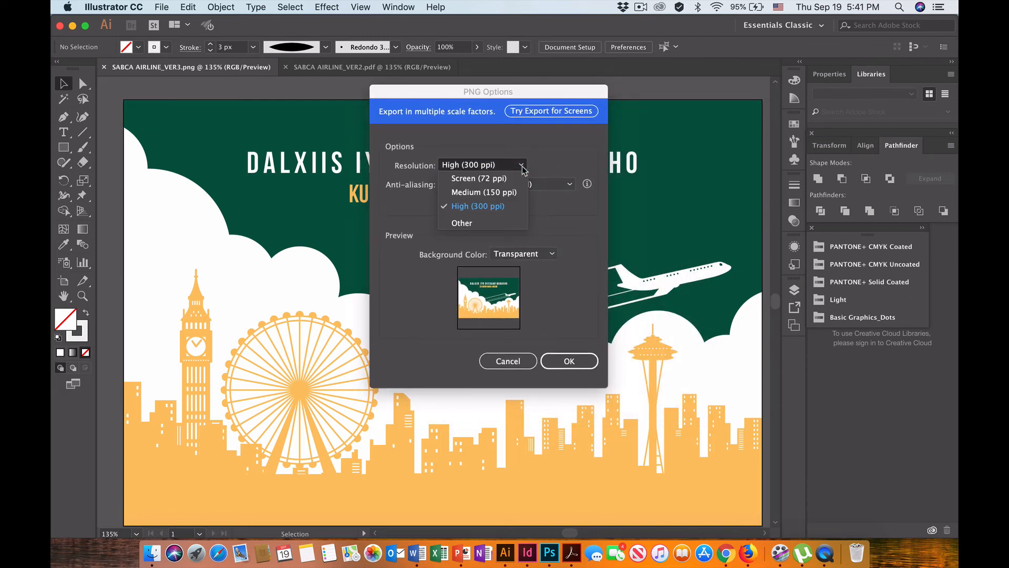
click(491, 207)
click(551, 255)
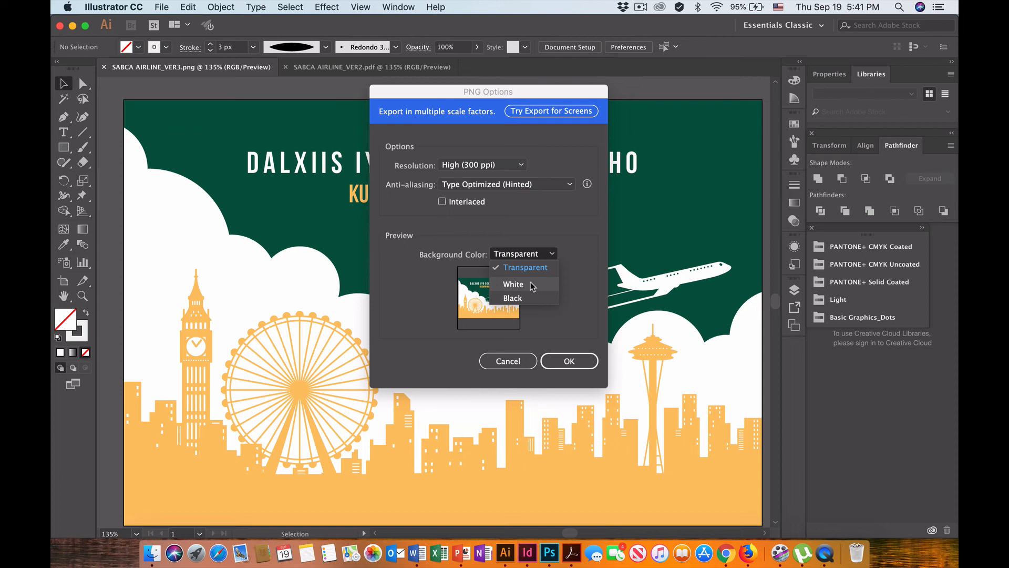
click(575, 259)
click(541, 255)
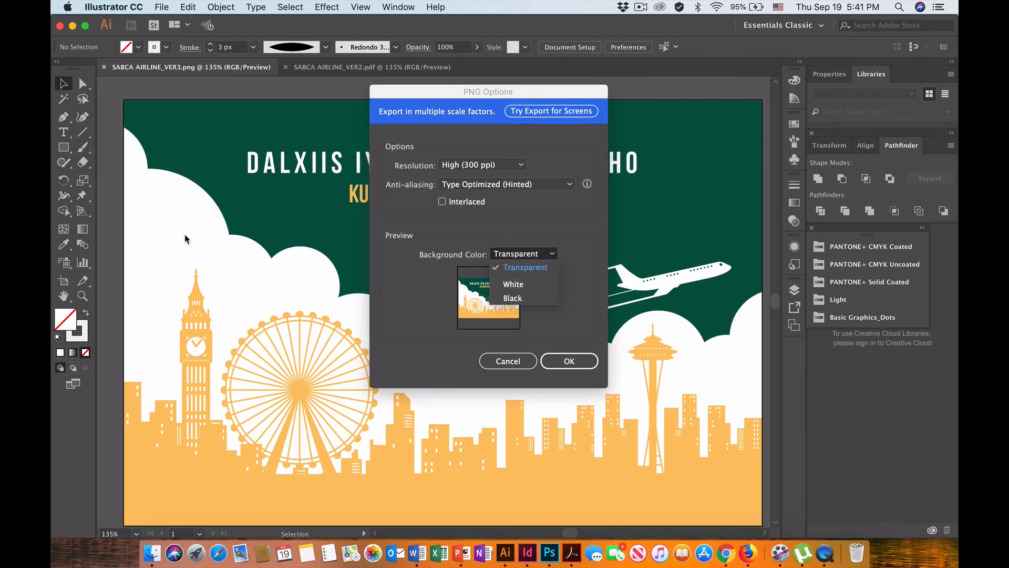
click(529, 287)
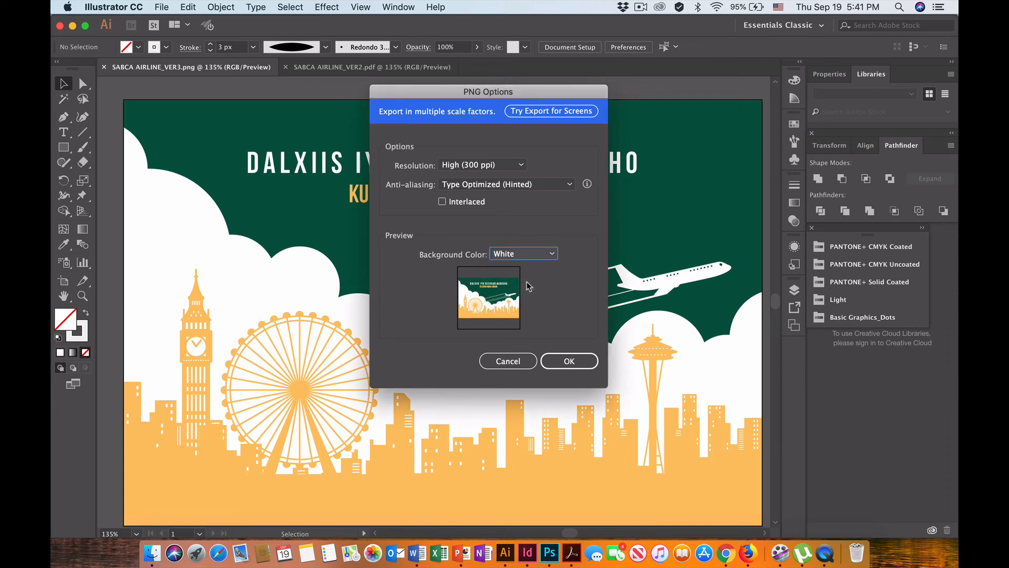
click(569, 361)
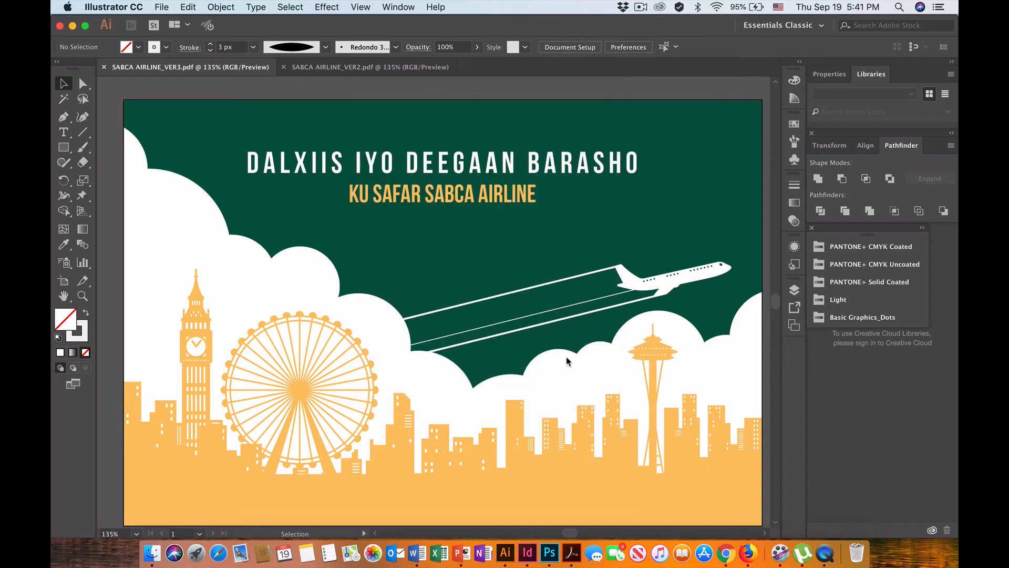
Switch to Finder and open the READY LESSONS folder on the Desktop to find the exported SABCA AIRLINE files.
click(152, 552)
click(140, 139)
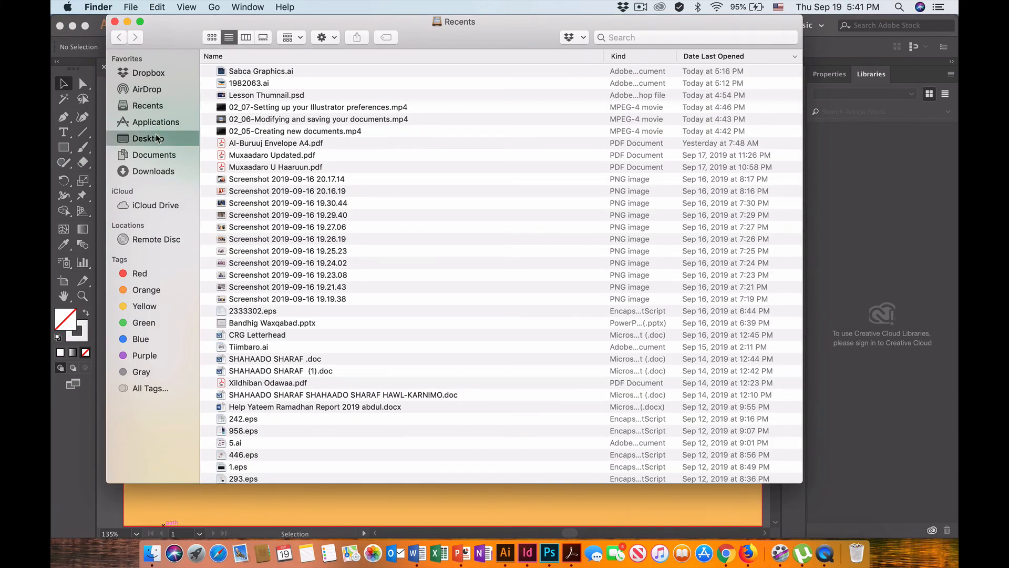
scroll(328, 226, down, 2)
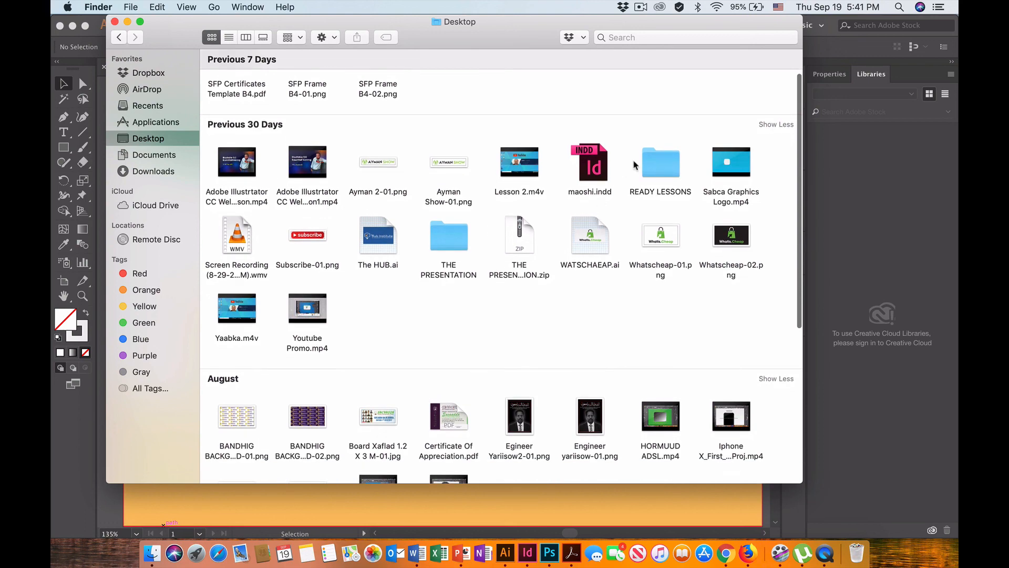
double_click(663, 160)
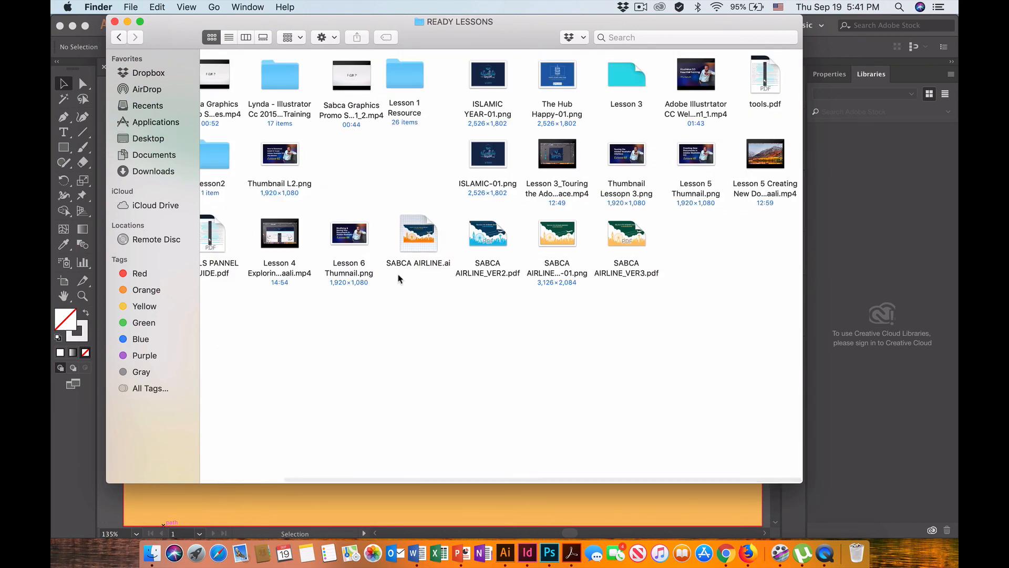
scroll(400, 279, left, 3)
scroll(399, 279, right, 4)
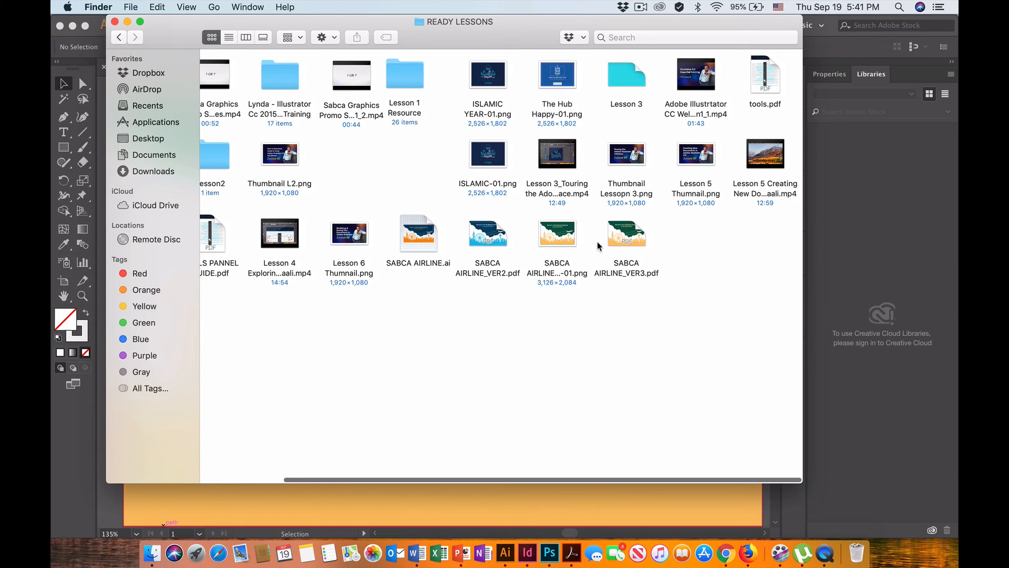
Preview the exported SABCA AIRLINE_VER3-01.png with Quick Look, and close the preview and the Finder window.
click(561, 237)
key(space)
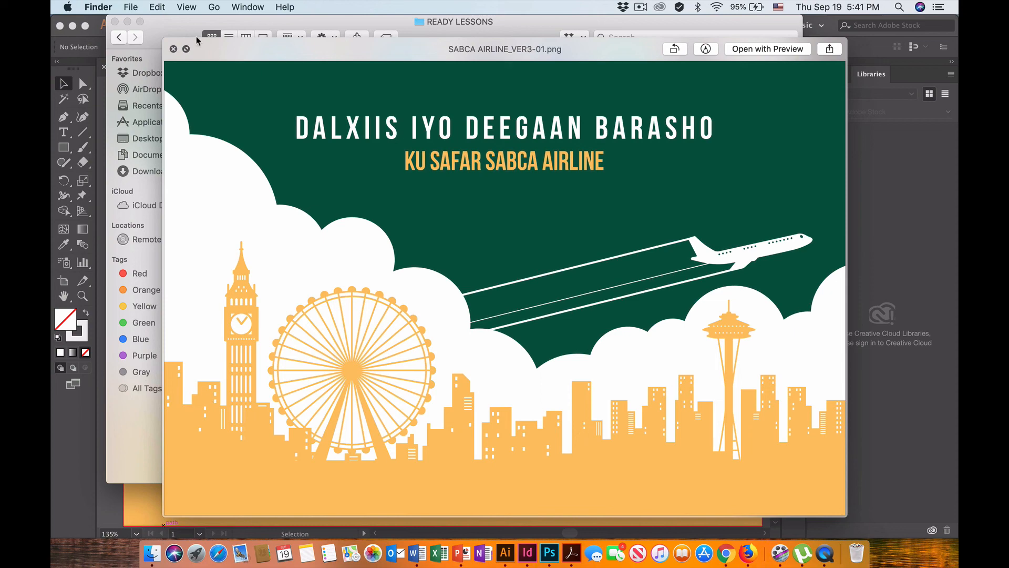
click(173, 49)
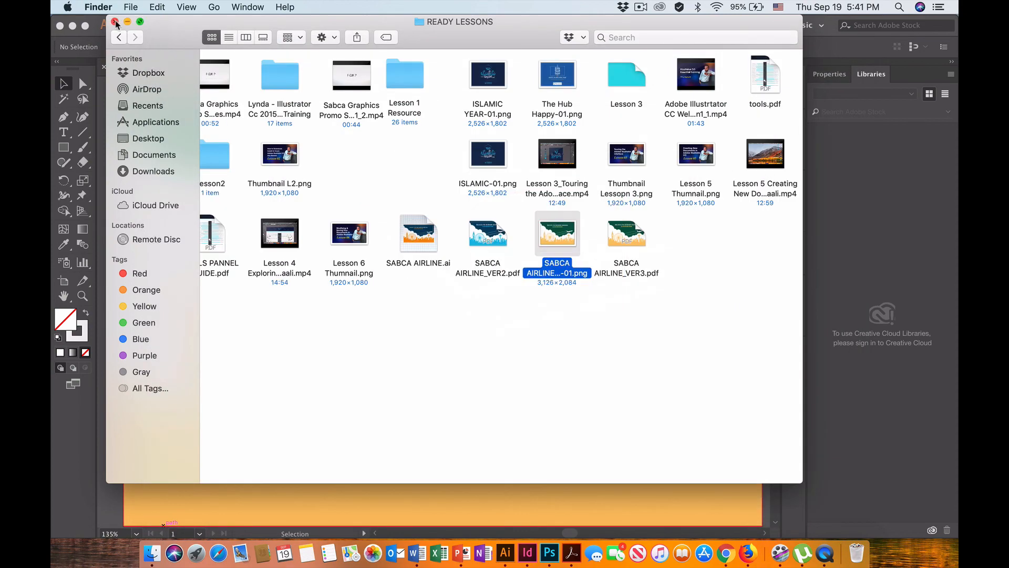
click(116, 22)
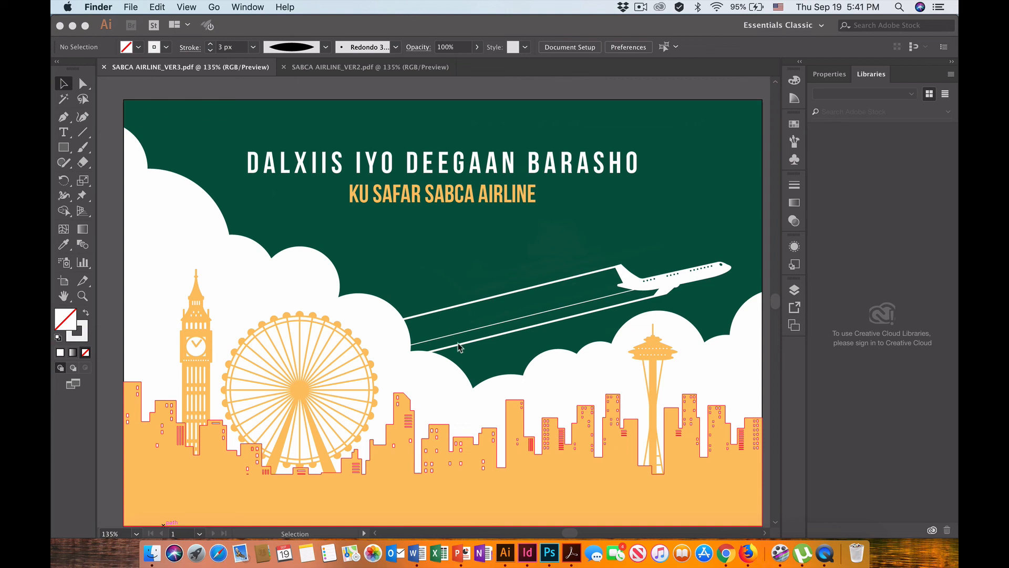
scroll(458, 343, down, 1)
scroll(458, 343, right, 1)
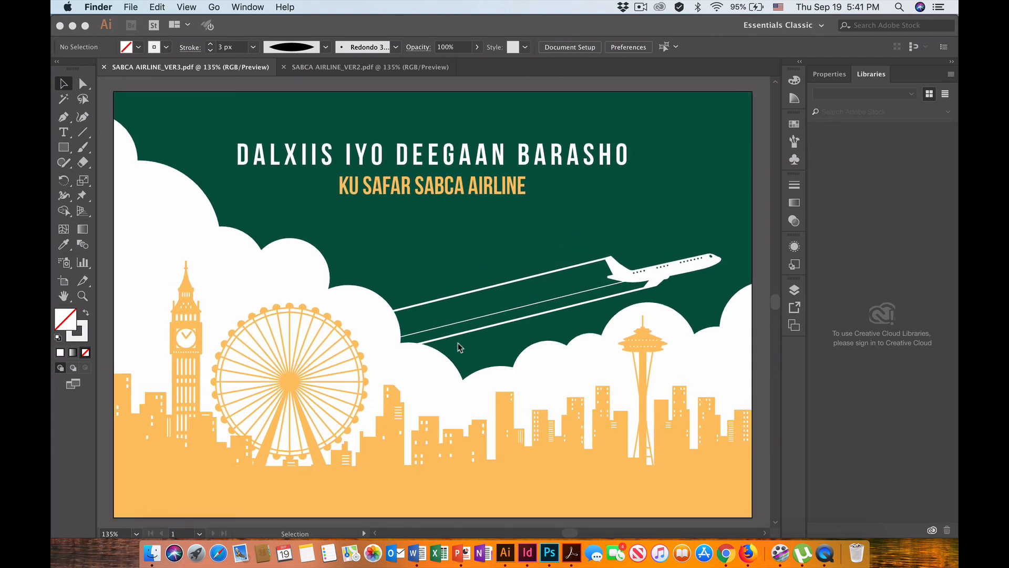